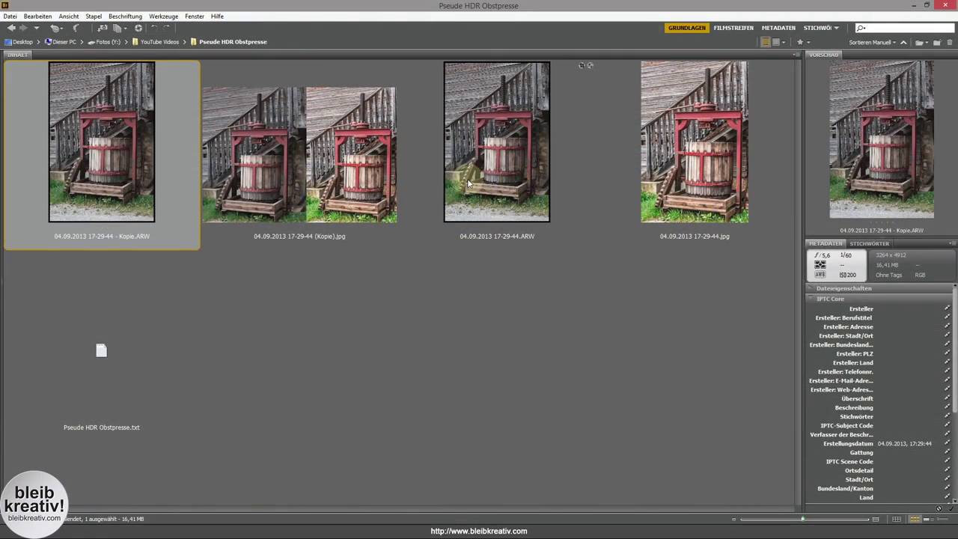
Open '04.09.2013 17-29-44 - Kopie.ARW' from Bridge in Camera Raw.
left_click(79, 151)
left_click(144, 236)
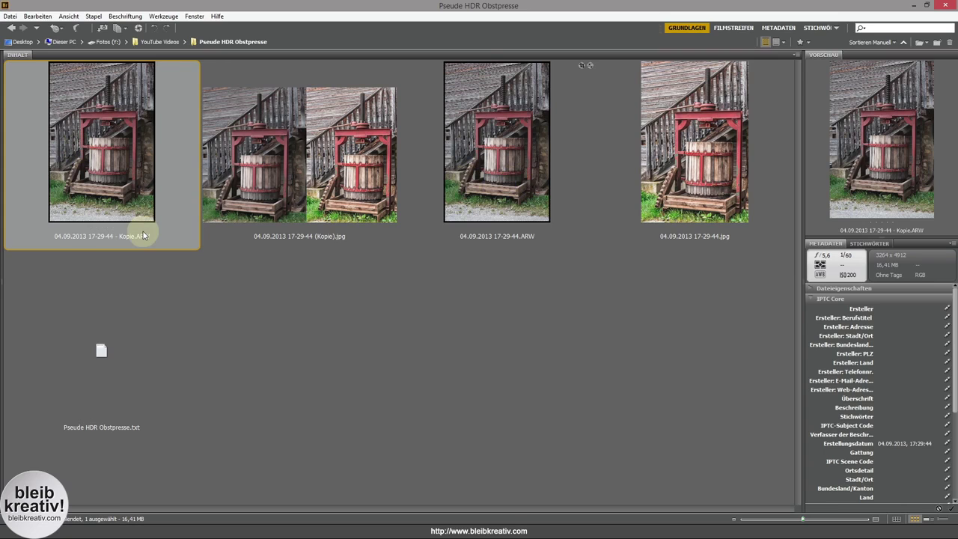
right_click(126, 184)
left_click(154, 196)
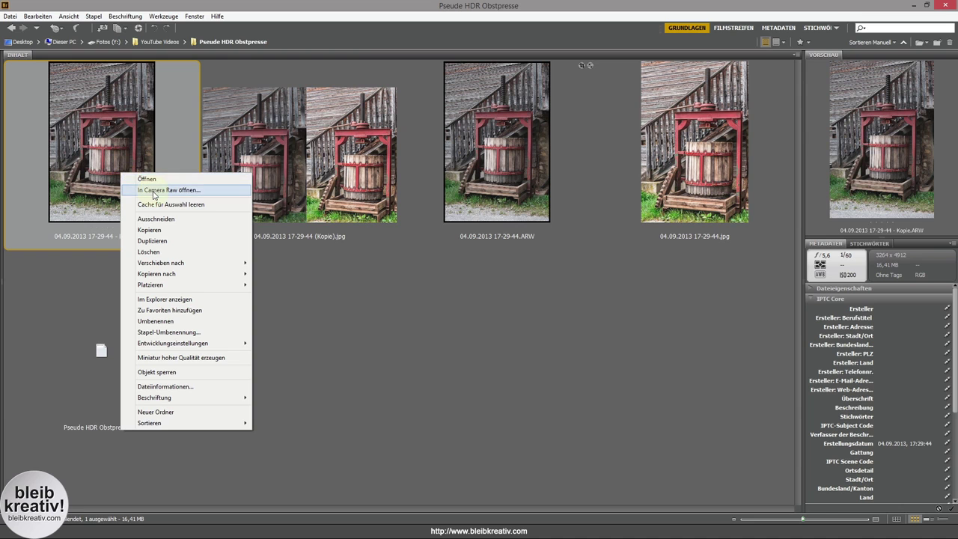
left_click(114, 152)
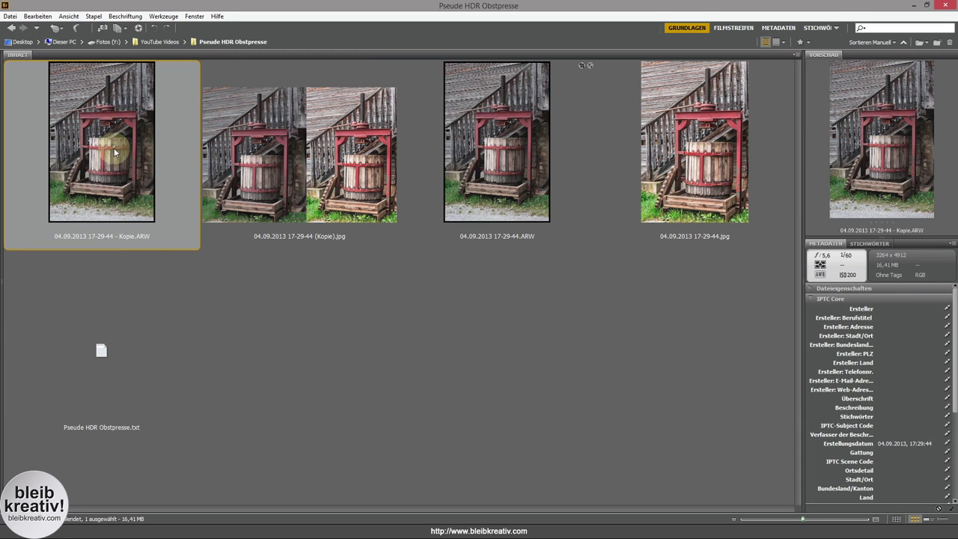
key("ctrl")
Drag Lichter down to -100 and Tiefen up to +100.
left_click(227, 193, "ctrl")
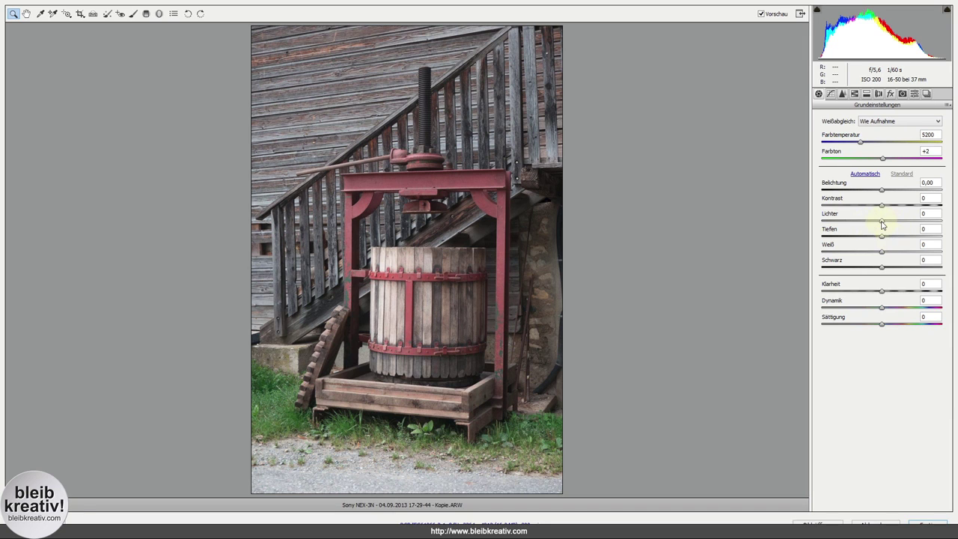
left_click(881, 223)
left_click_drag(881, 223, 821, 223)
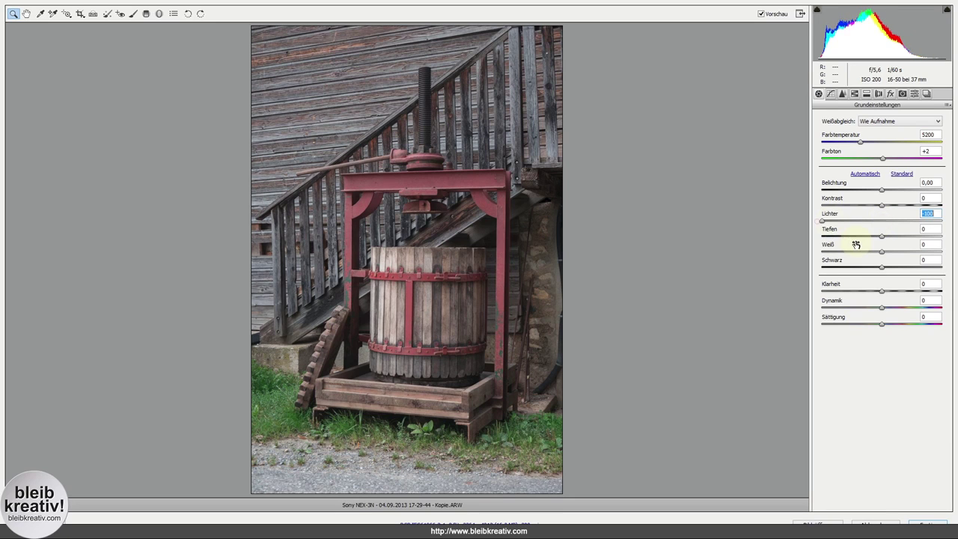
left_click(882, 237)
left_click_drag(883, 237, 943, 237)
Compare with Vorschau, then zoom to 100% and pan toward the stairs and barrel.
left_click(762, 17)
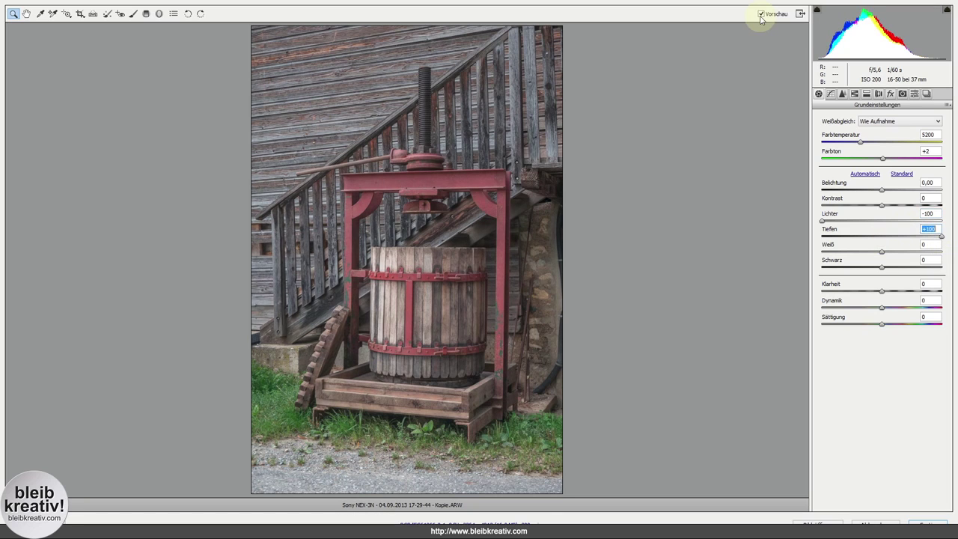
left_click(761, 16)
left_click(760, 15)
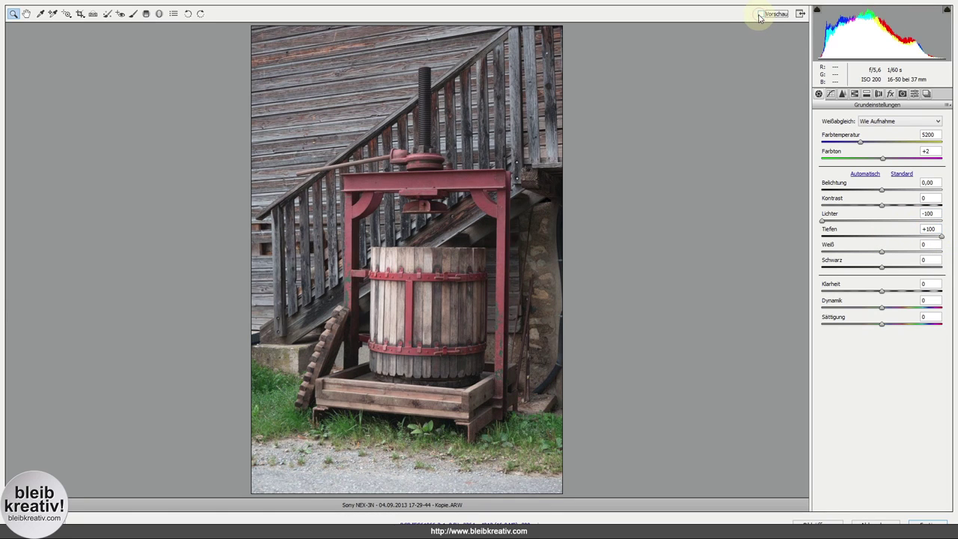
left_click(759, 15)
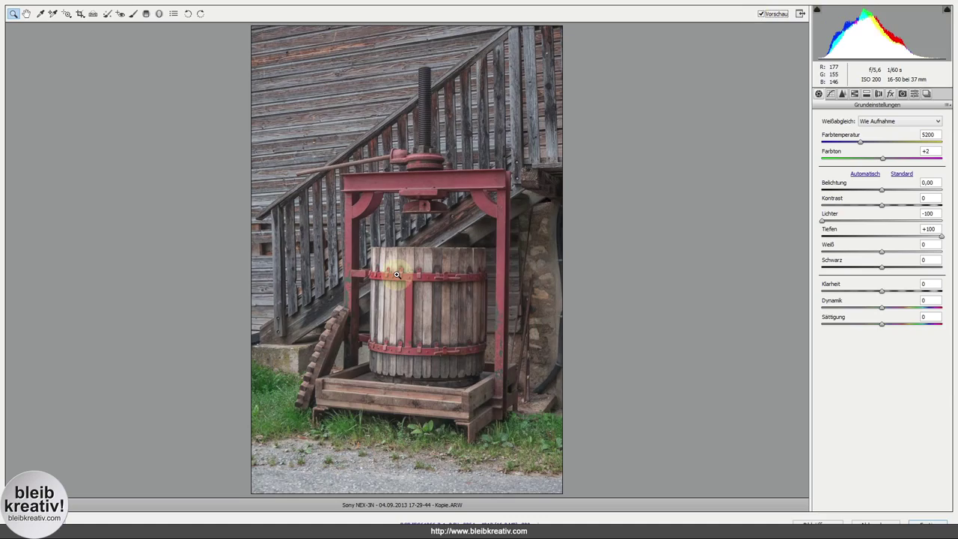
right_click(399, 277)
left_click(431, 281)
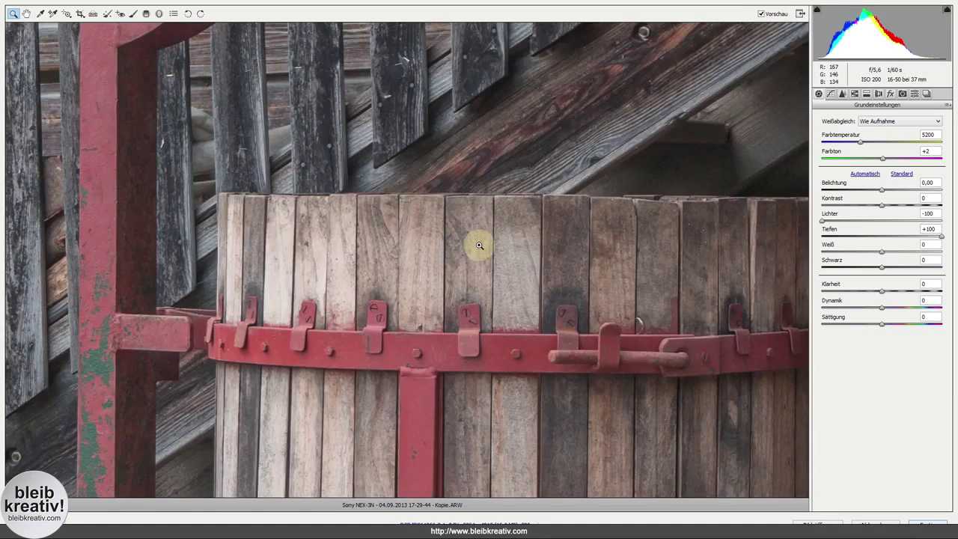
mouse_move(479, 245)
left_mouse_down()
mouse_move(576, 161)
mouse_move(705, 177)
left_mouse_up()
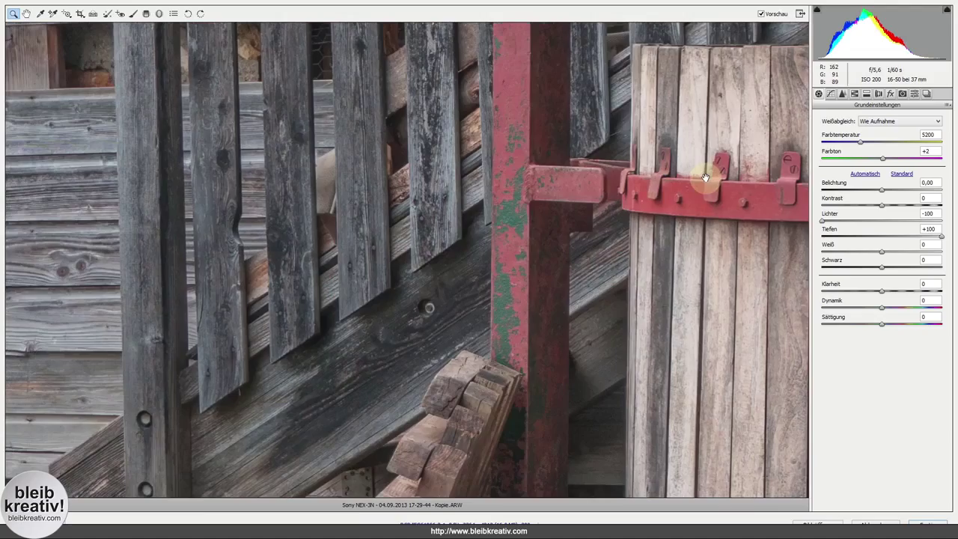
In the Details panel, set sharpening Betrag to 73 and inspect the close-up.
left_click(843, 94)
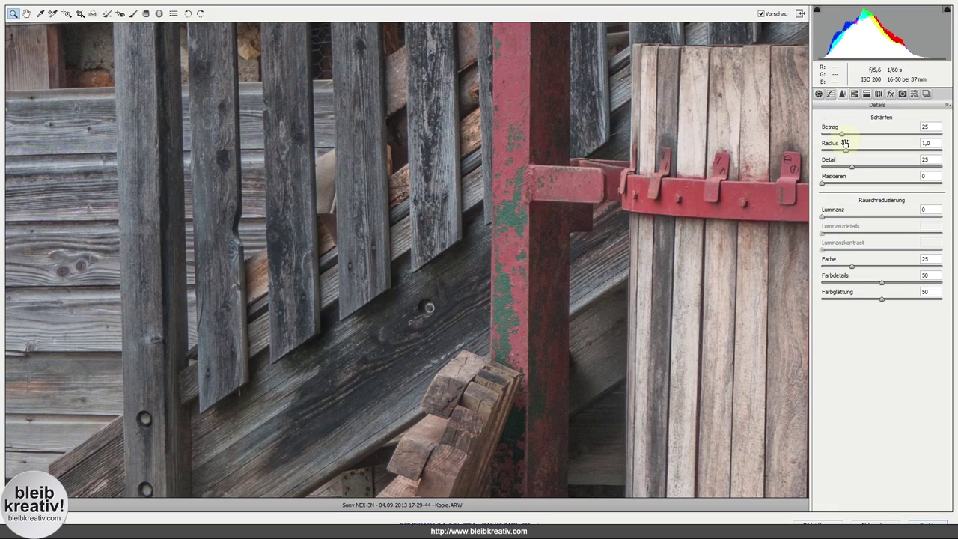
mouse_move(842, 135)
left_mouse_down()
mouse_move(877, 136)
mouse_move(876, 145)
left_mouse_up()
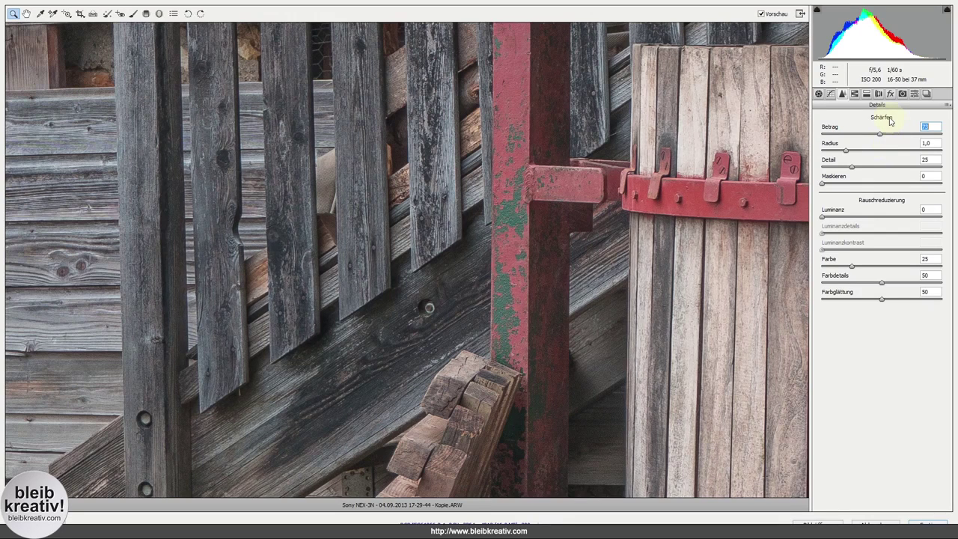
left_click_drag(454, 232, 498, 102)
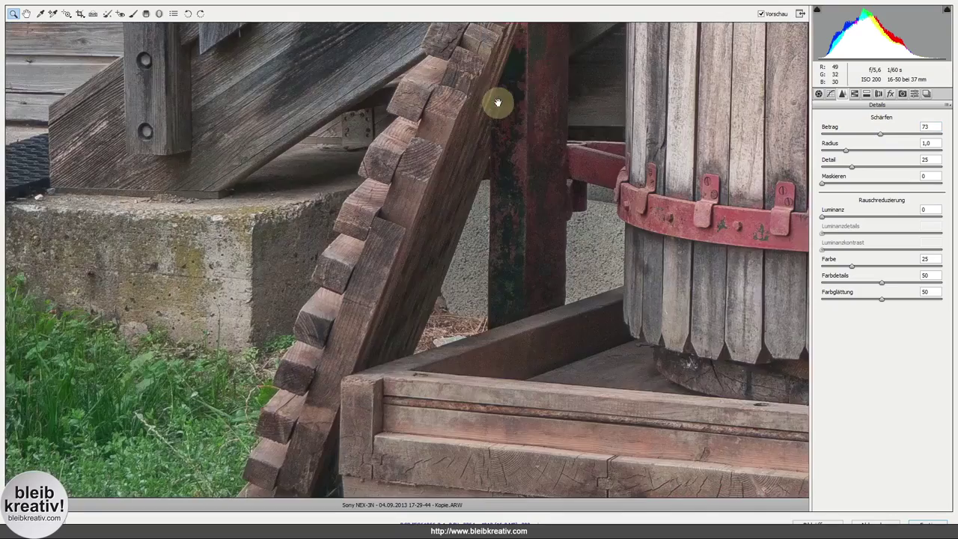
mouse_move(519, 383)
left_mouse_down()
mouse_move(519, 247)
mouse_move(453, 217)
mouse_move(368, 224)
mouse_move(641, 346)
mouse_move(473, 343)
mouse_move(482, 486)
left_mouse_up()
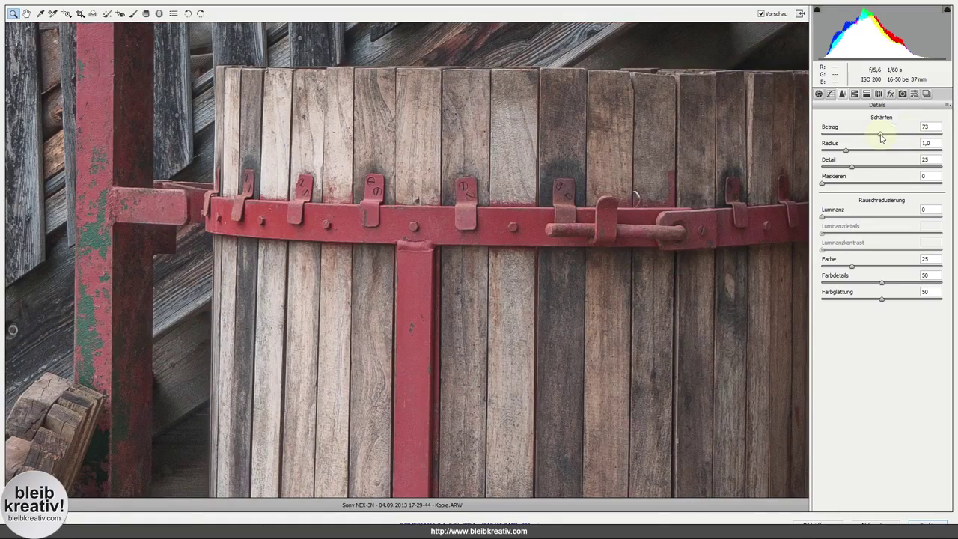
left_click(401, 250)
mouse_move(402, 250)
left_mouse_down()
mouse_move(565, 160)
mouse_move(533, 102)
left_mouse_up()
scroll(464, 150, "down", 3)
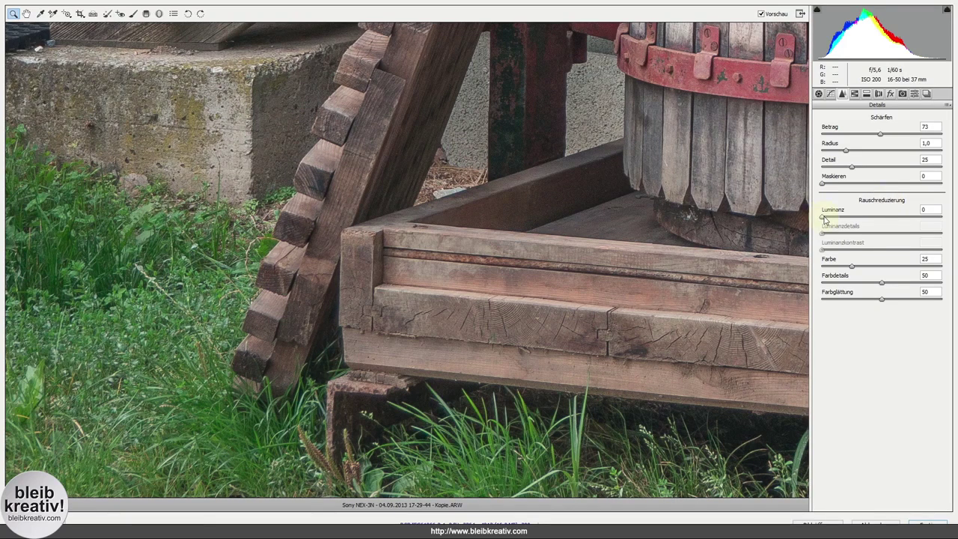
Set Luminanz noise reduction to 24, compare with Vorschau, and fit the photo in view.
left_click_drag(824, 217, 853, 218)
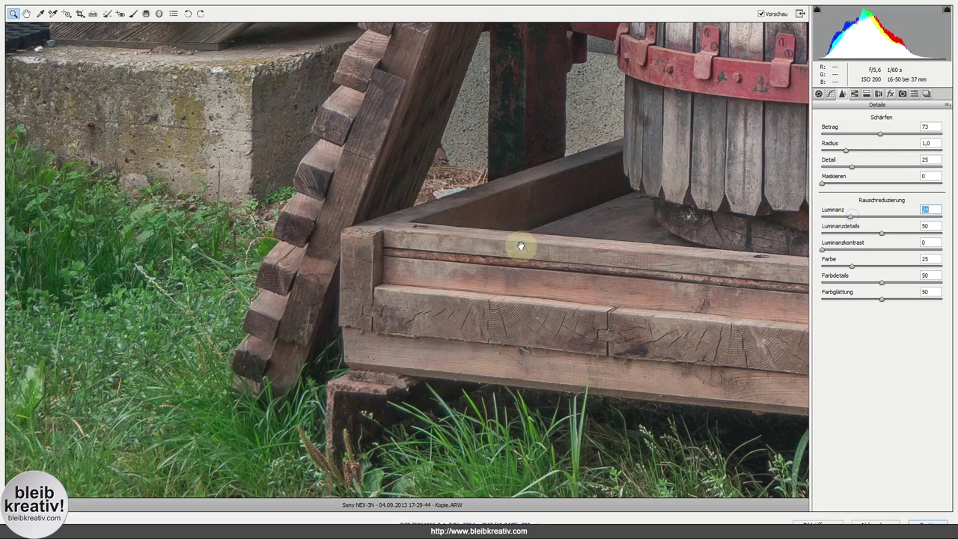
left_click_drag(520, 245, 567, 256)
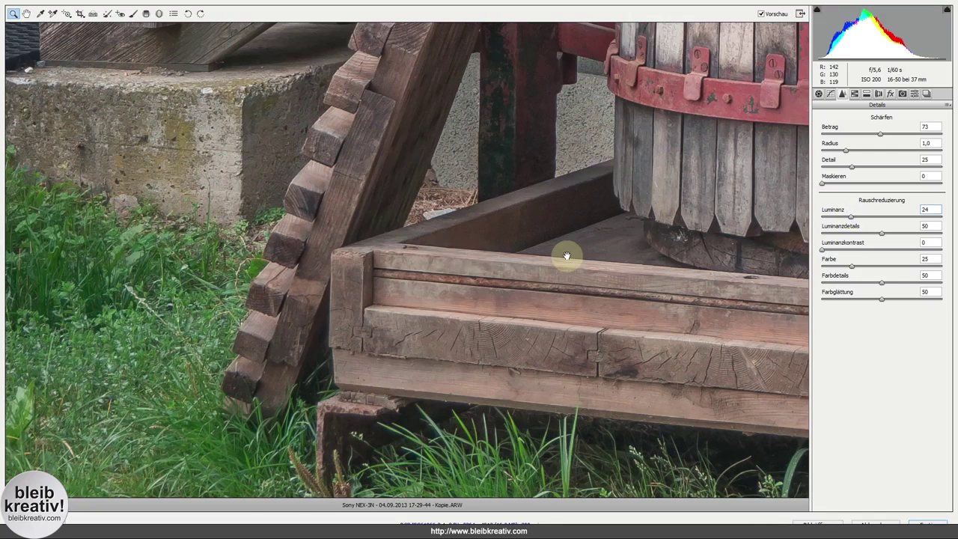
left_click(760, 15)
left_click(765, 15)
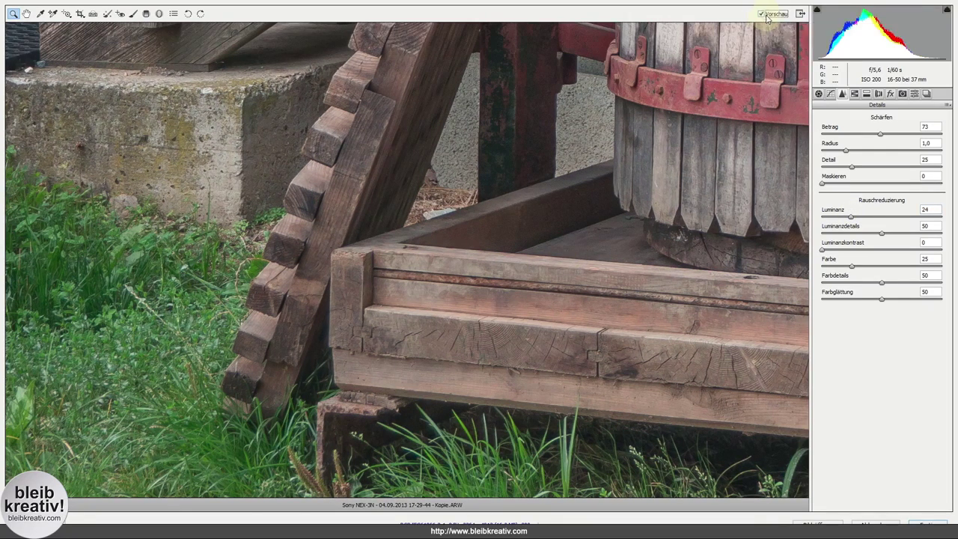
left_click(521, 238)
left_click(818, 94)
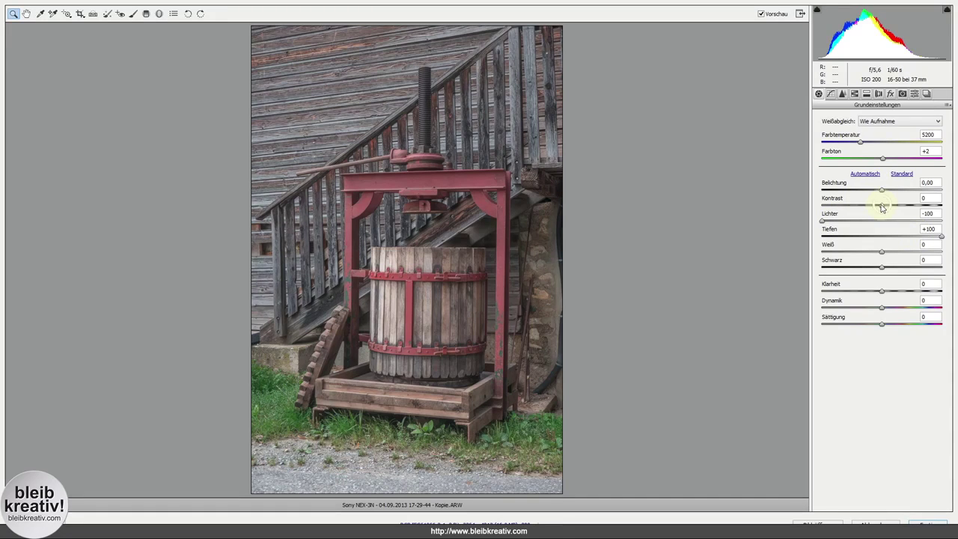
Raise Kontrast to +33 and compare with the original.
mouse_move(883, 205)
left_mouse_down()
mouse_move(912, 205)
mouse_move(901, 207)
left_mouse_up()
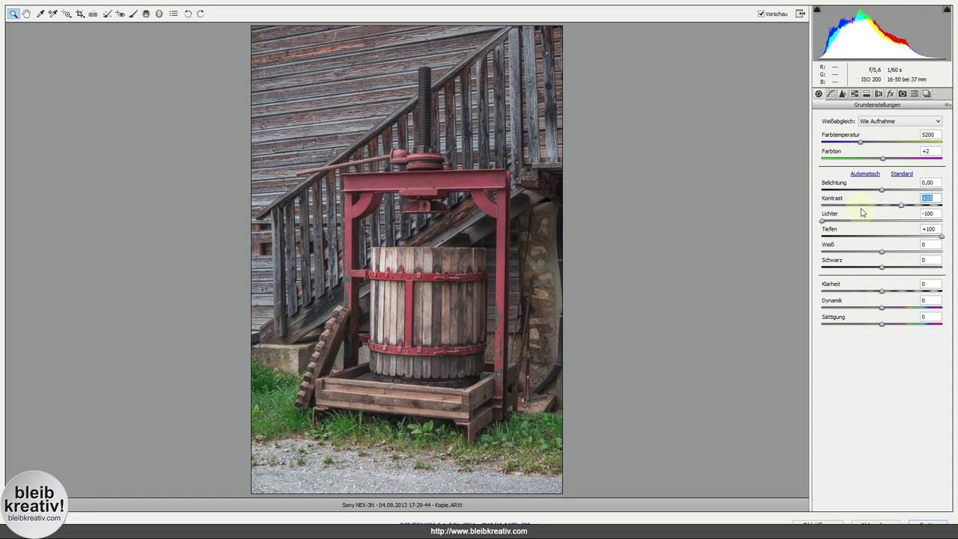
left_click(761, 15)
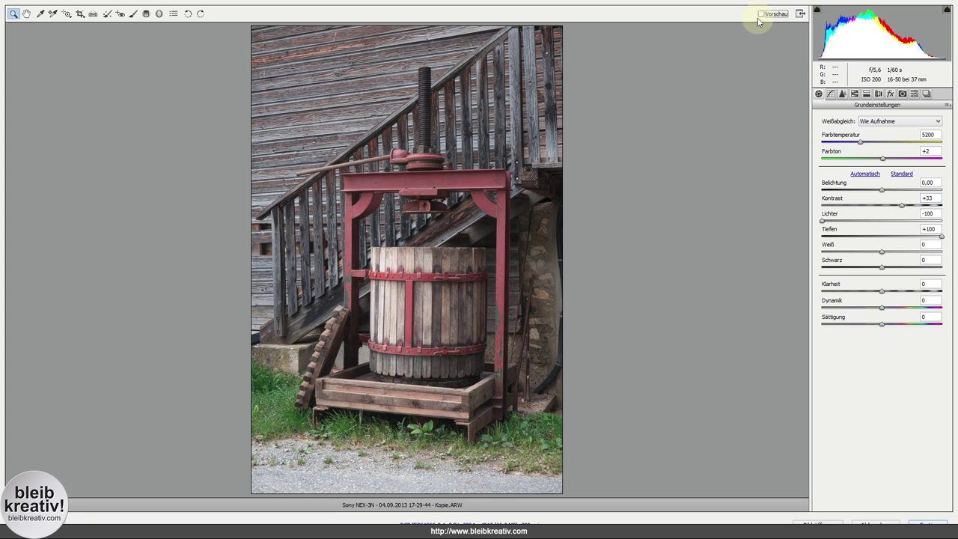
left_click(761, 15)
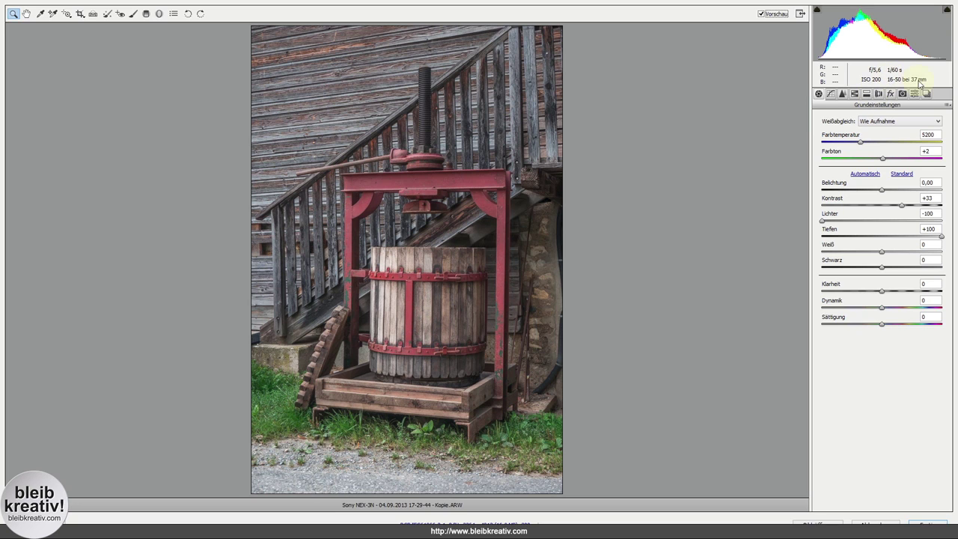
Enable lens profile corrections for the Sony E 16-50mm lens to remove vignetting.
left_click(878, 94)
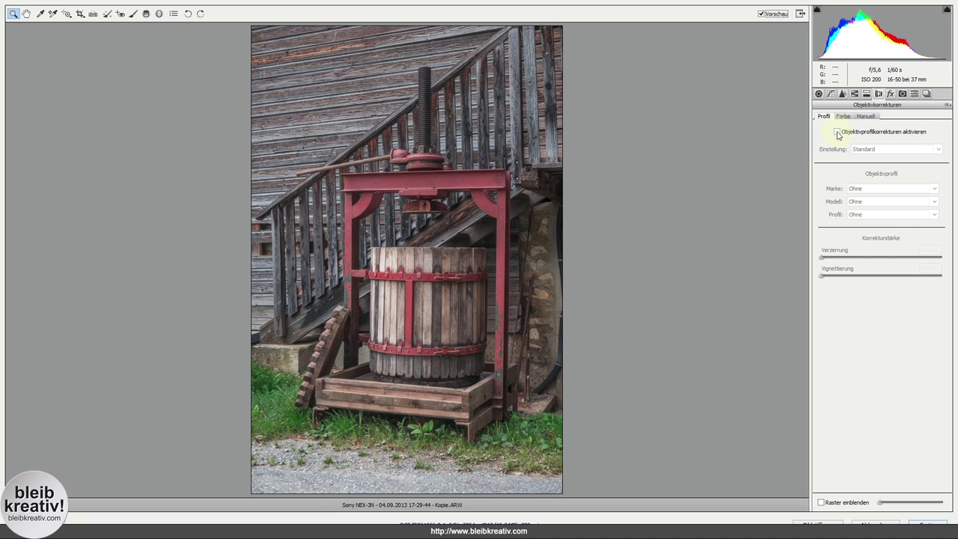
left_click(838, 132)
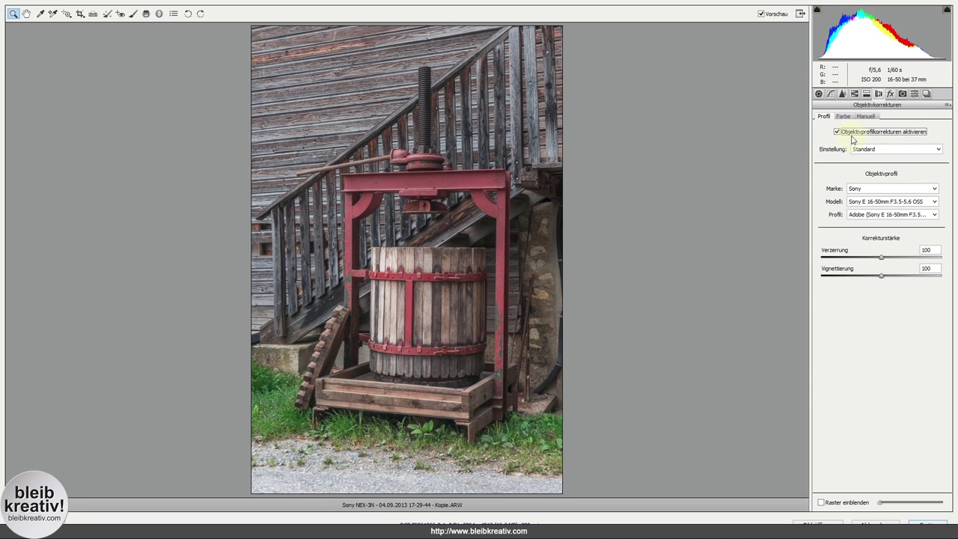
left_click(765, 19)
left_click(760, 15)
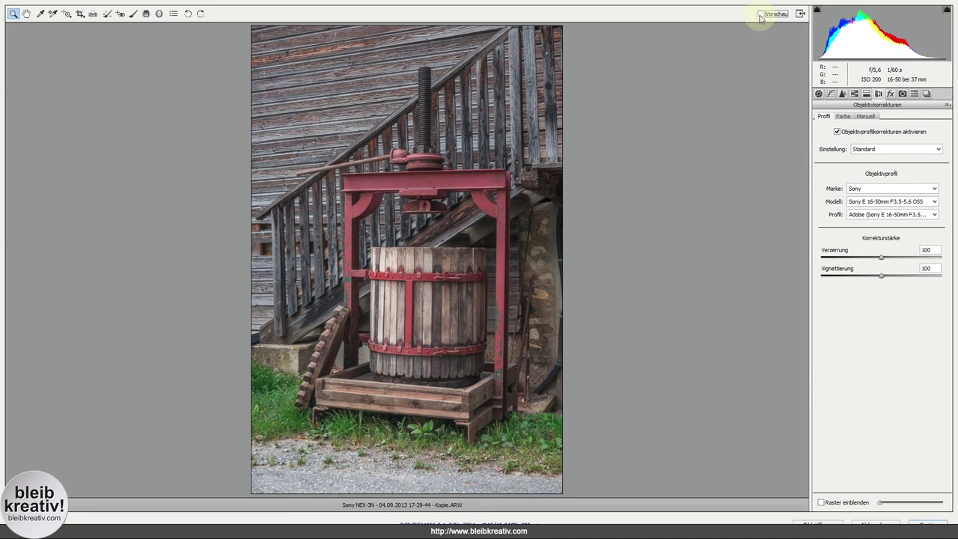
left_click(760, 15)
left_click(818, 94)
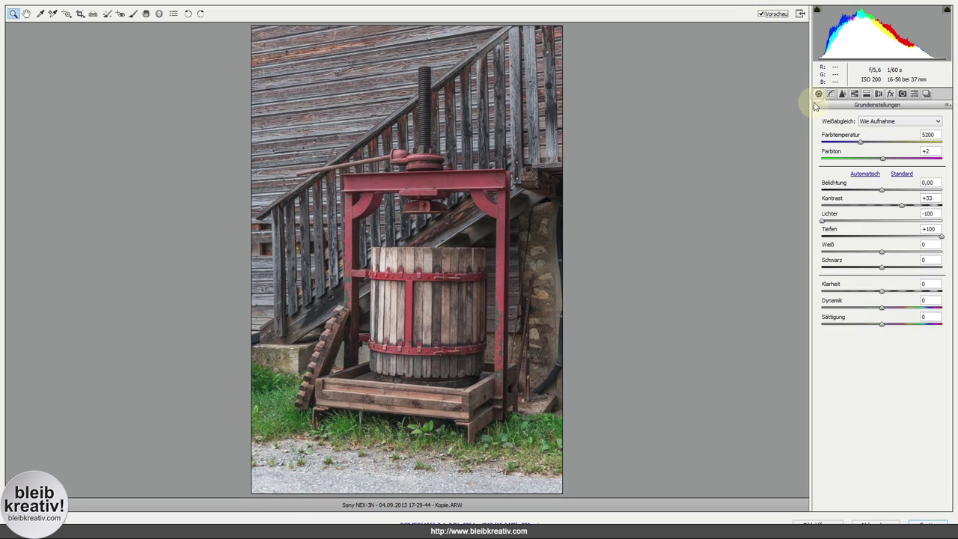
Draw a trial crop box, then clear it to show the full photo.
left_click(81, 14)
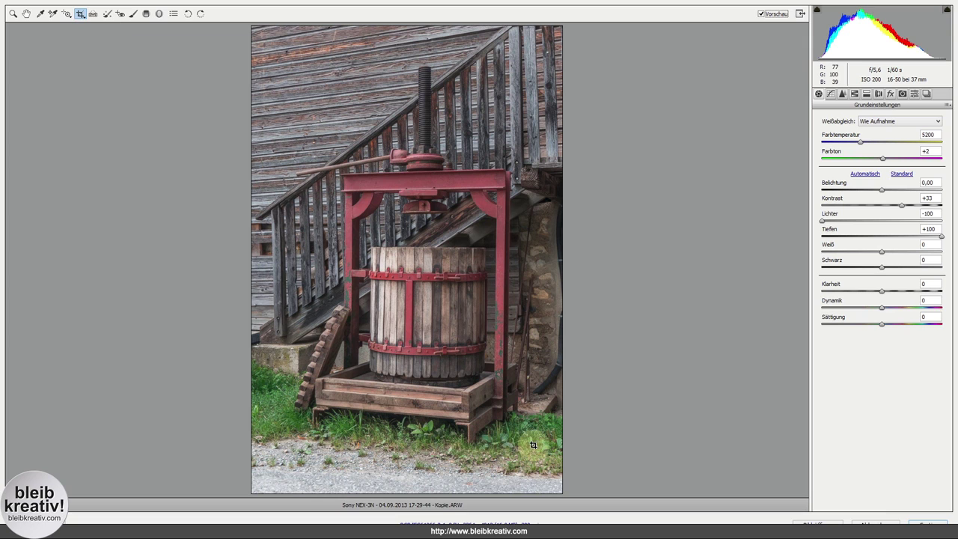
left_click_drag(533, 446, 172, 3)
left_click(527, 216)
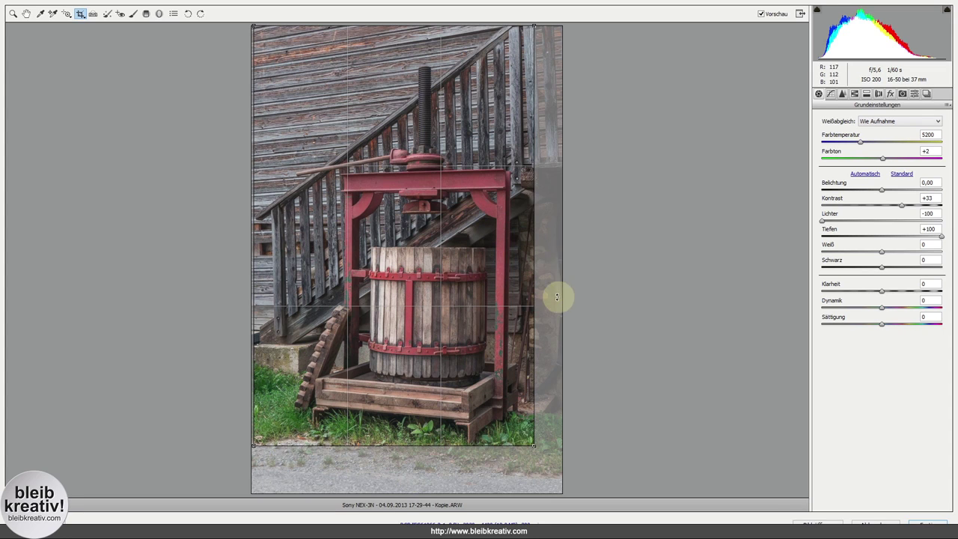
left_click(553, 337)
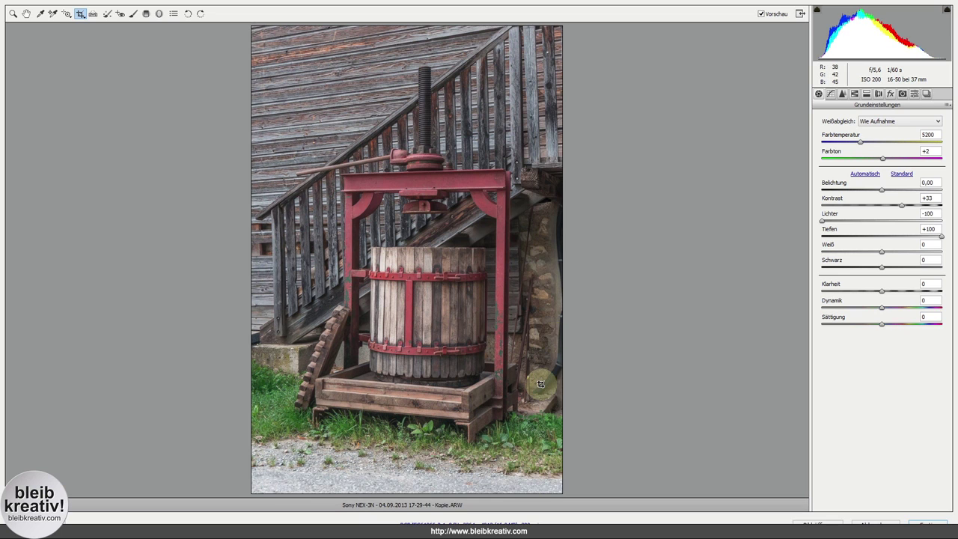
Draw a new 2:3 crop frame, nudge it right, and apply the crop.
mouse_move(540, 384)
left_mouse_down()
mouse_move(442, 348)
mouse_move(355, 109)
left_mouse_up()
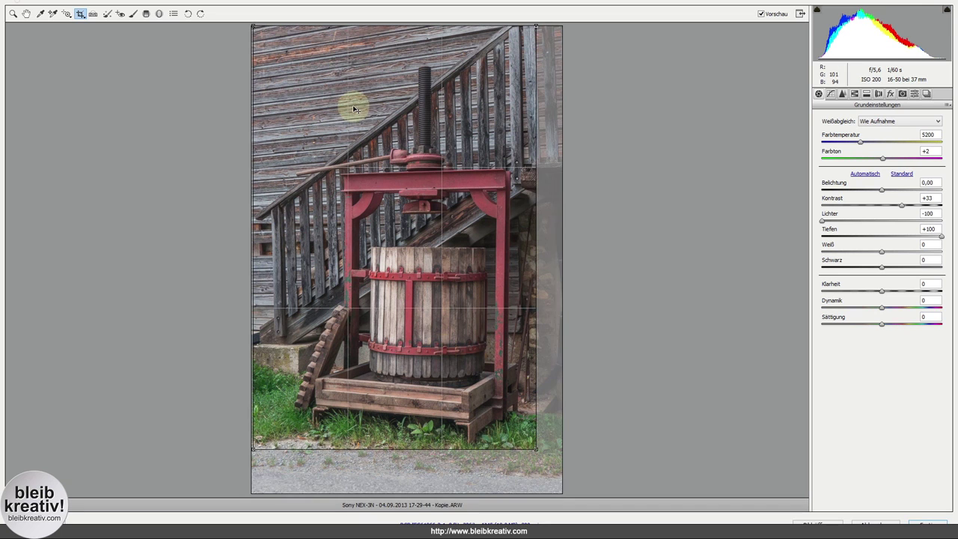
right_click(408, 131)
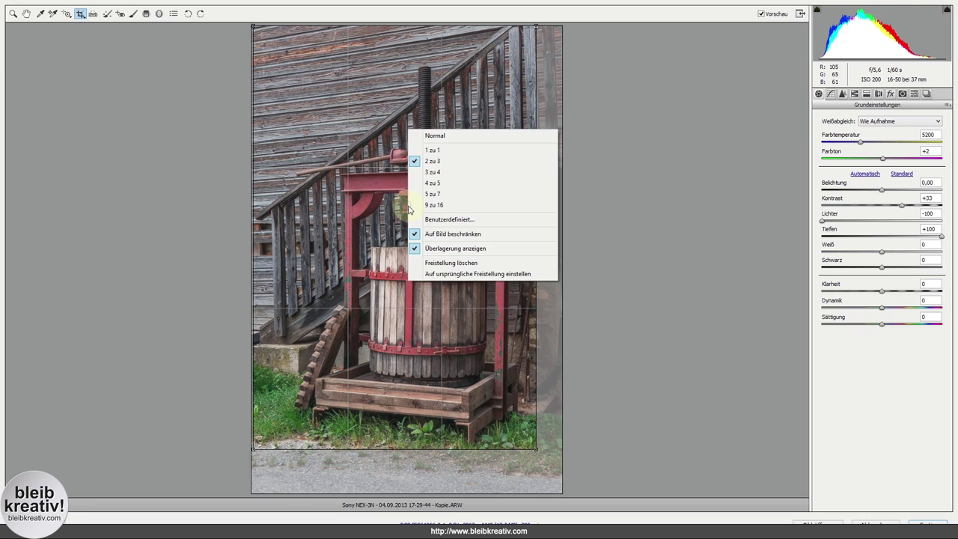
left_click(446, 163)
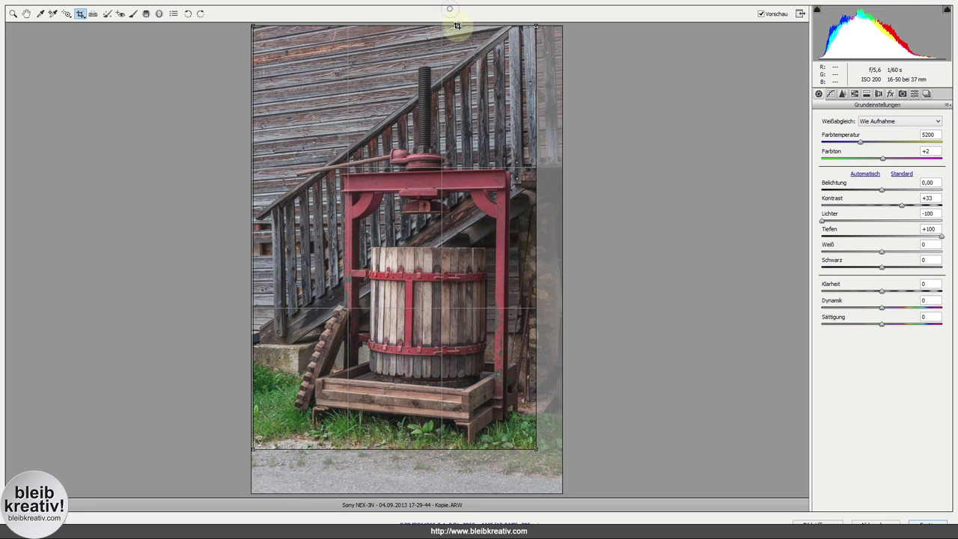
left_click(265, 218)
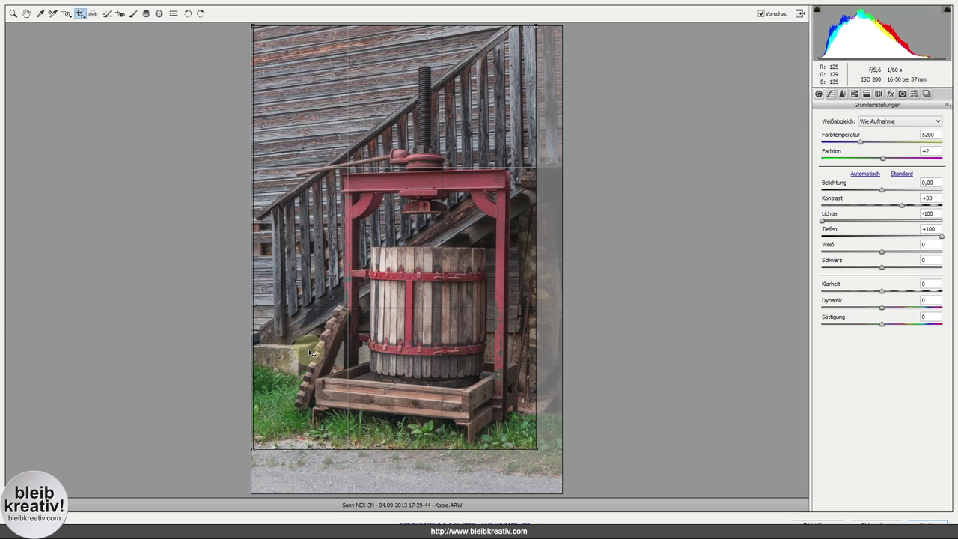
right_click(268, 342)
left_click(298, 322)
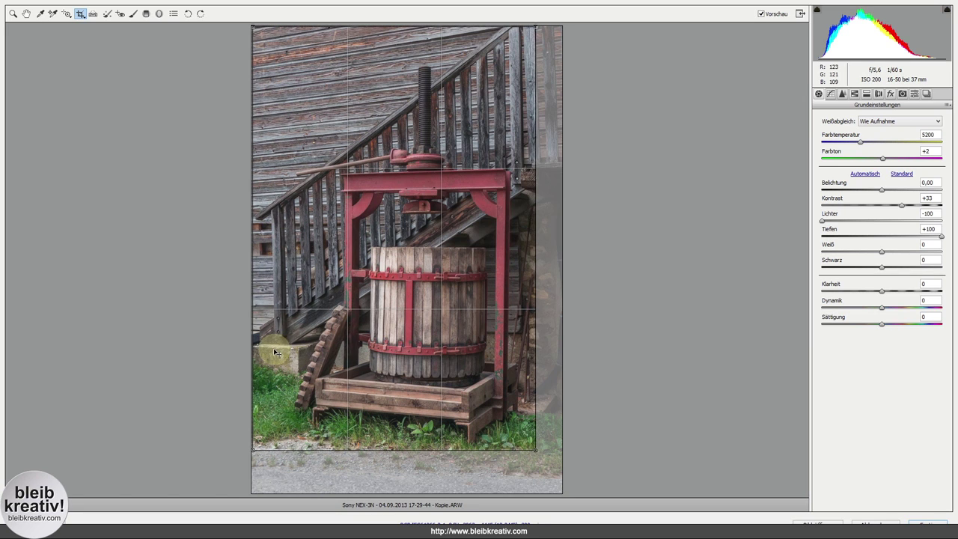
left_click_drag(274, 352, 276, 352)
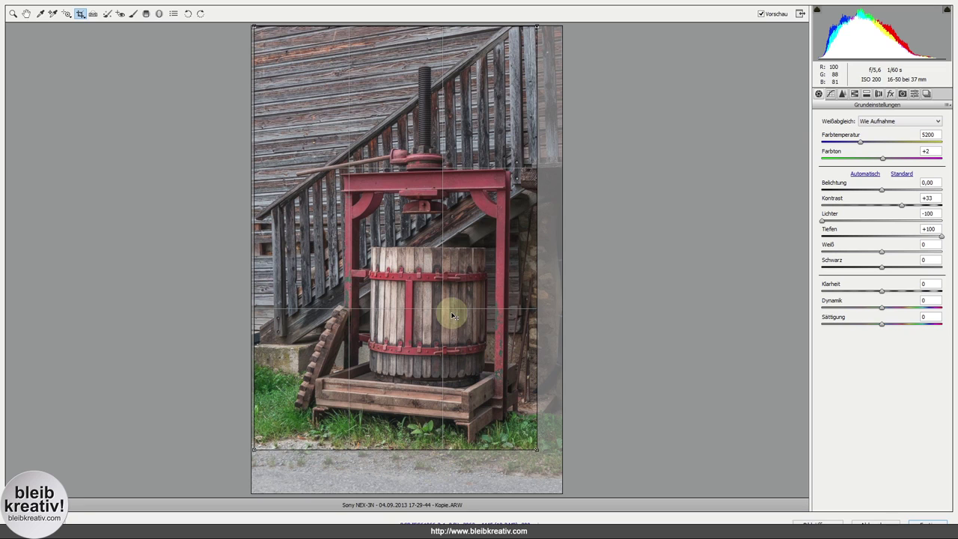
key("z")
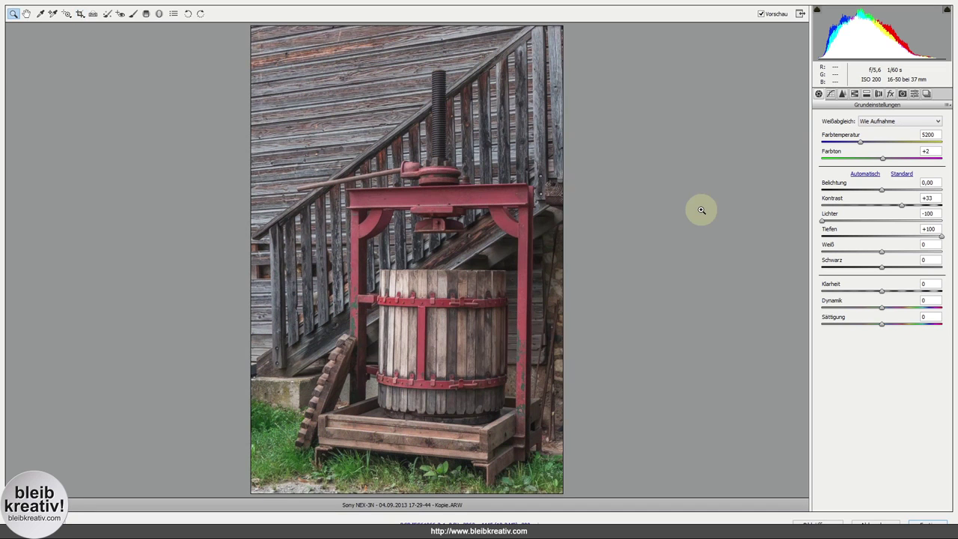
Raise Klarheit to +53 and compare the wood texture against the original.
left_click(763, 15)
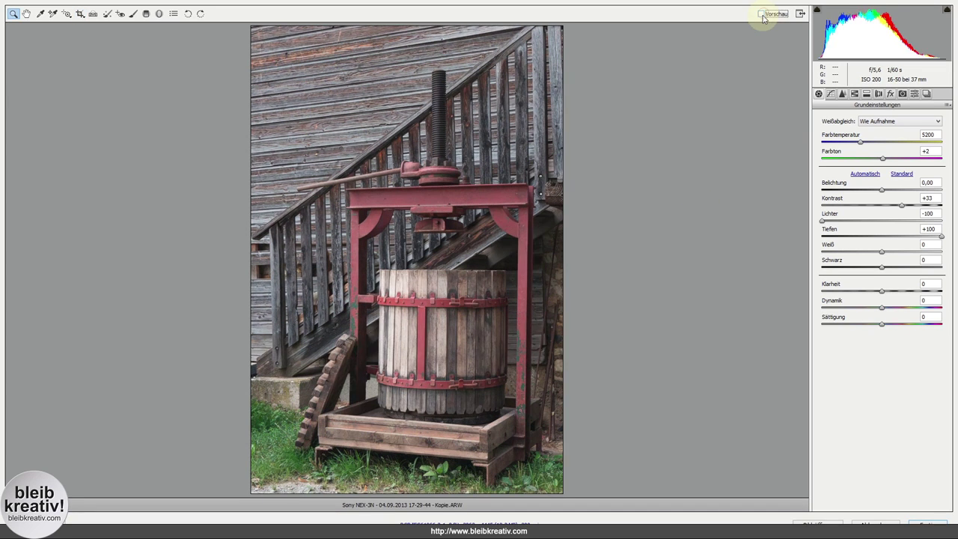
left_click(763, 15)
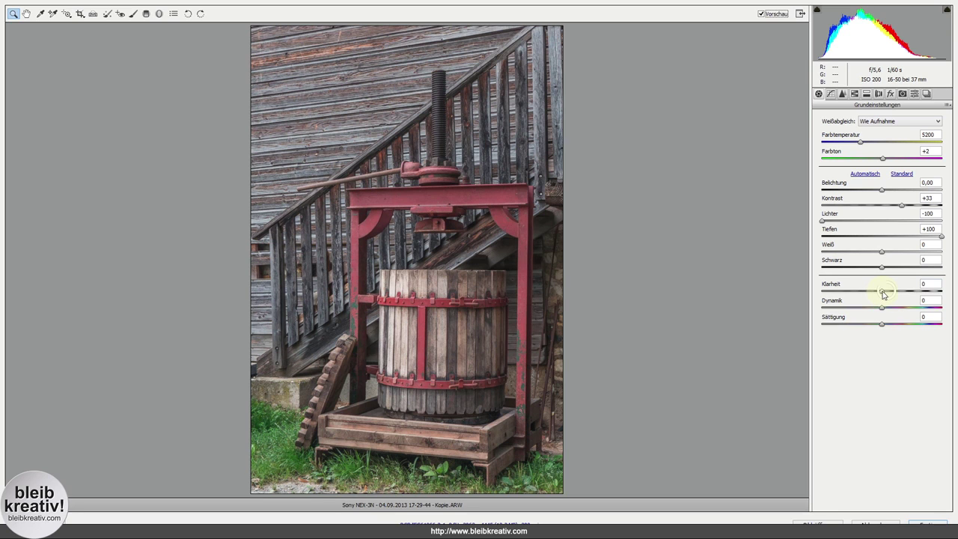
left_click_drag(883, 294, 914, 293)
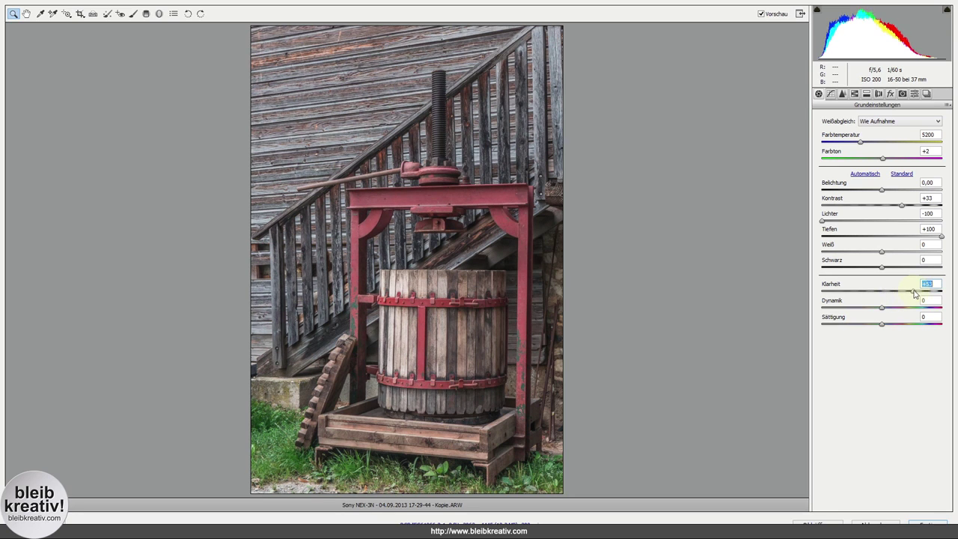
left_click(654, 161)
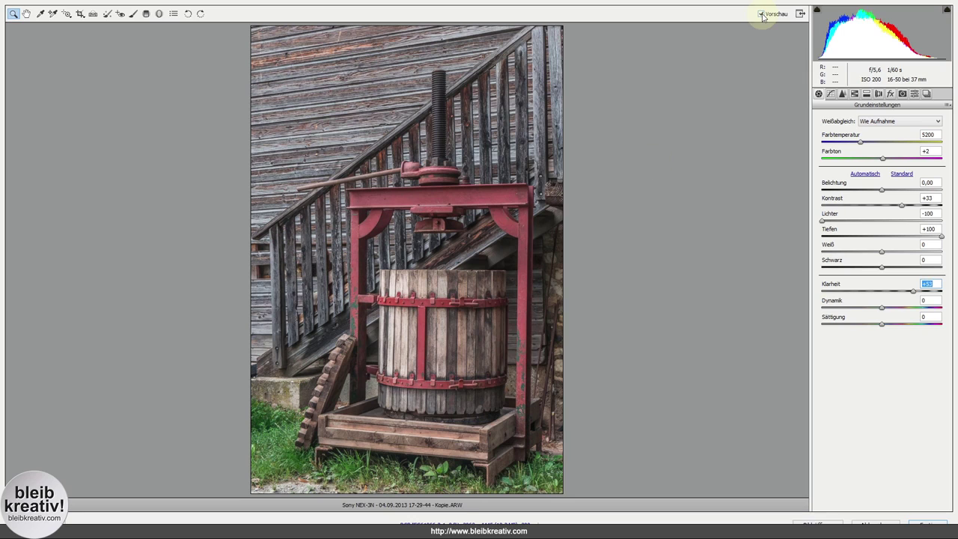
left_click(761, 14)
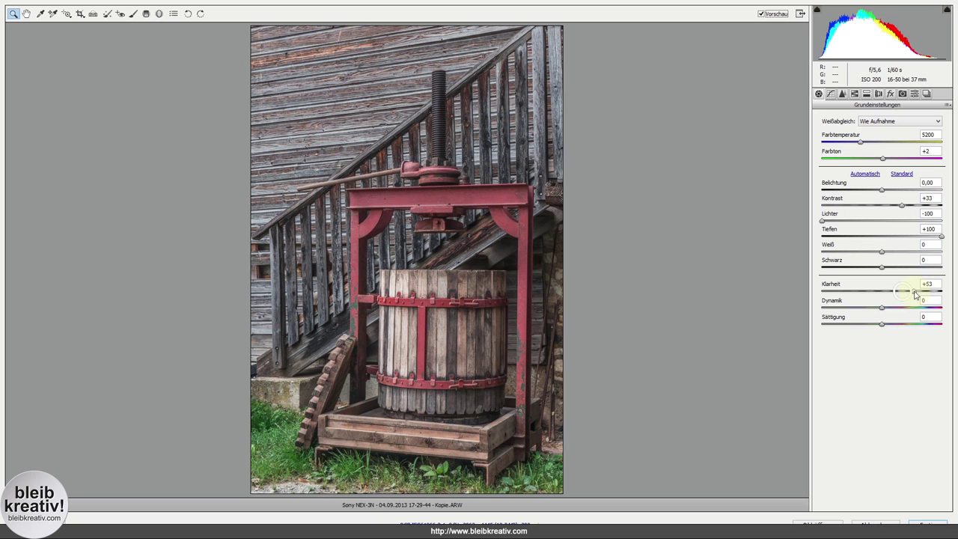
left_click(927, 286)
left_click(403, 199)
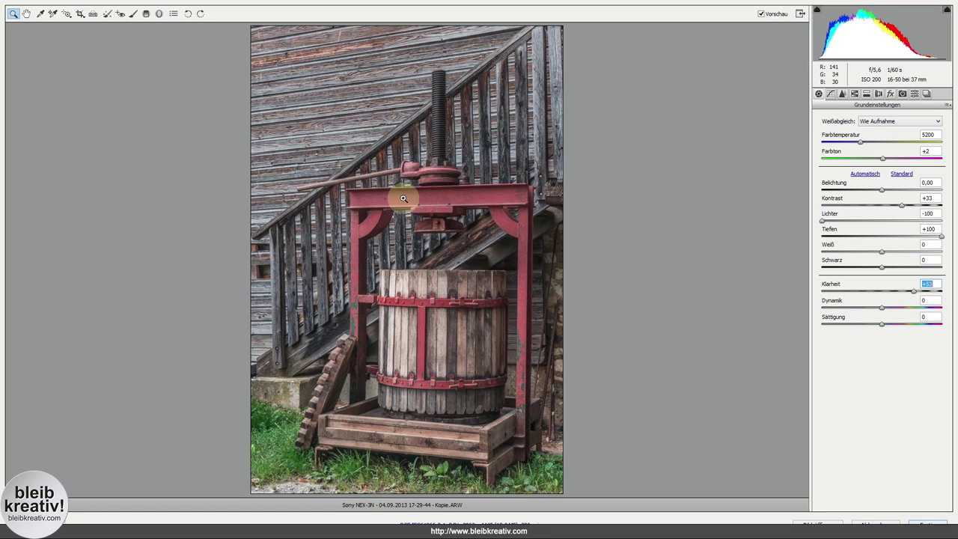
left_click(303, 420)
left_click(856, 95)
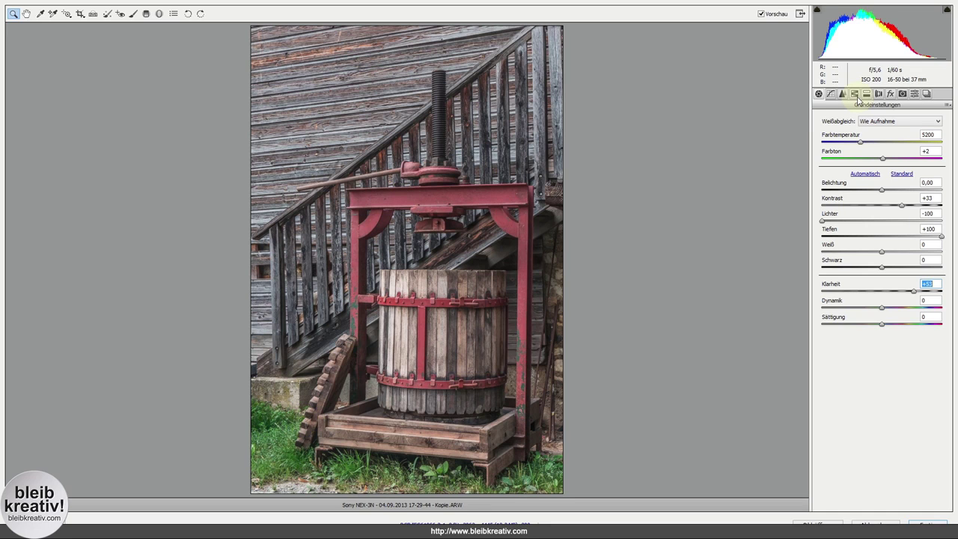
In HSL luminance, brighten Grüntöne to +37.
left_click(855, 95)
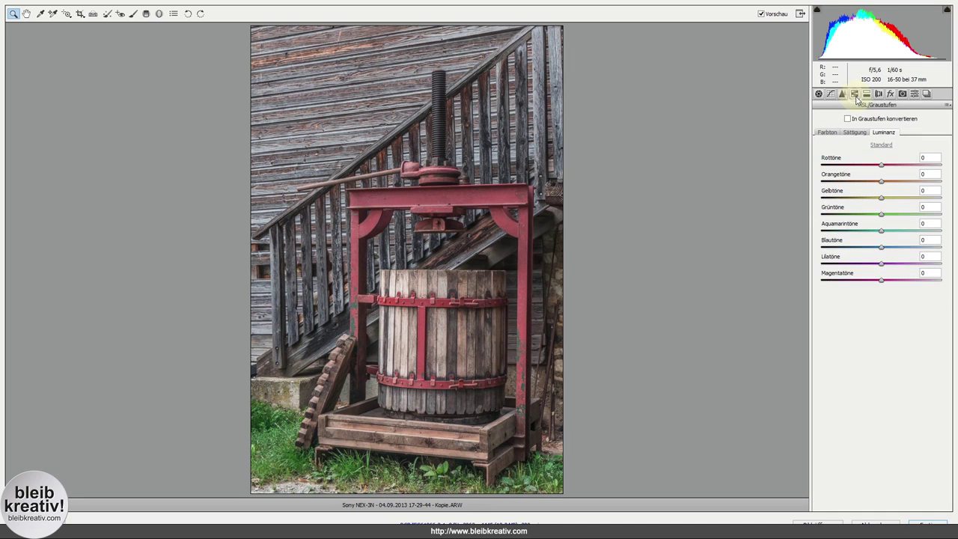
left_click(728, 201)
left_click(424, 470)
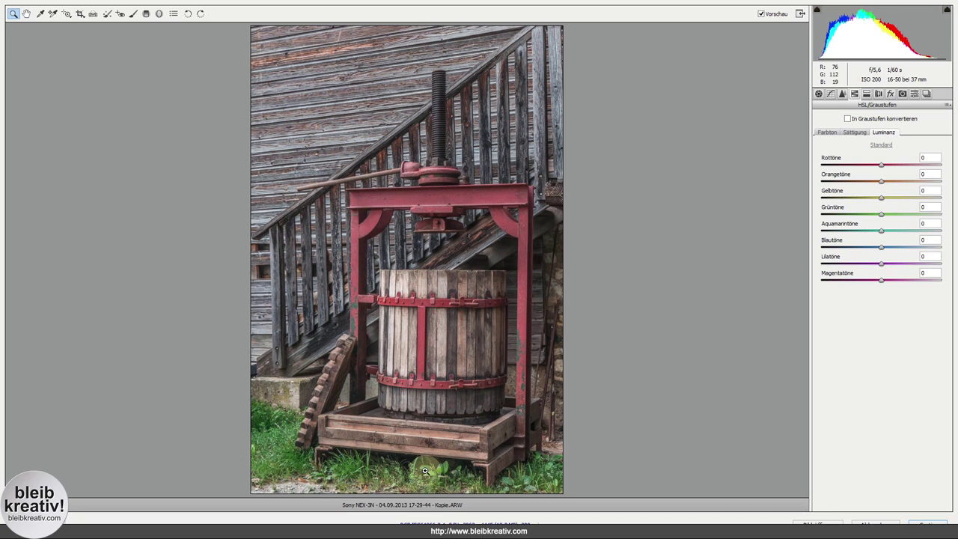
left_click(485, 464)
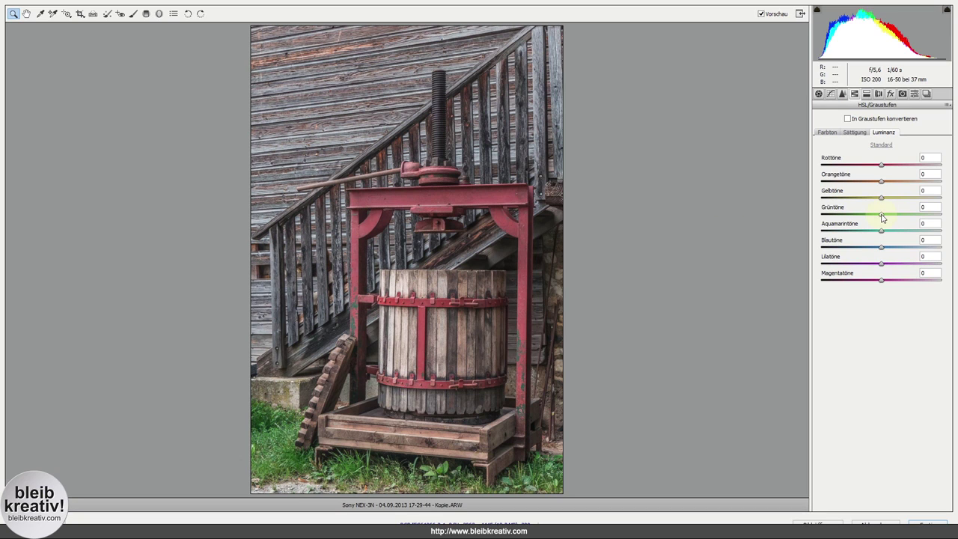
left_click_drag(882, 217, 904, 217)
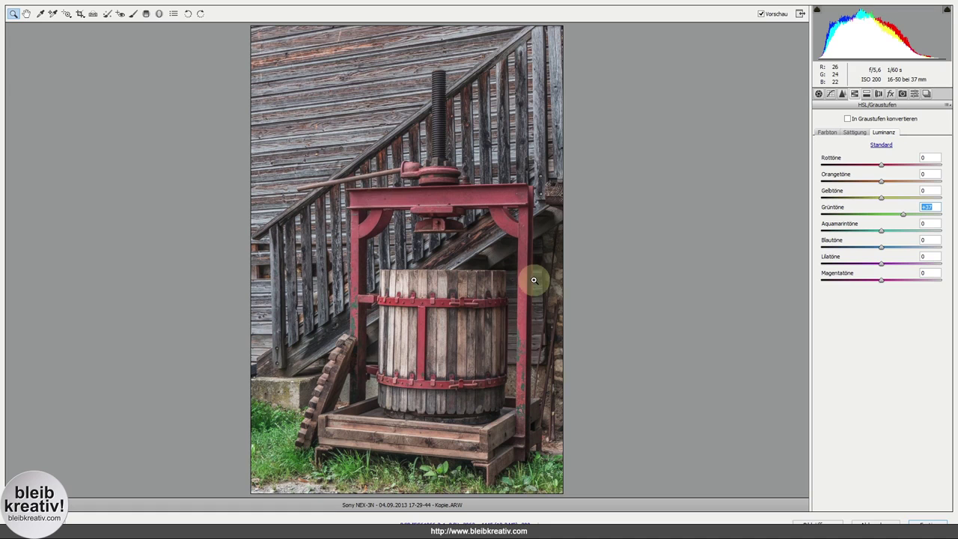
Set Orangetöne luminance to +30 and Rottöne to +31, then compare with Vorschau.
left_click_drag(882, 184, 880, 184)
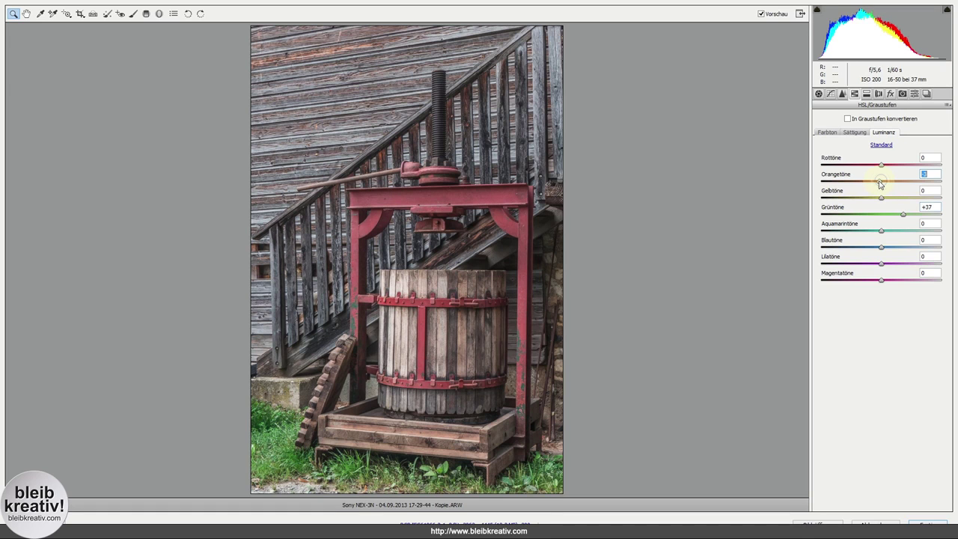
type("30")
key("Return")
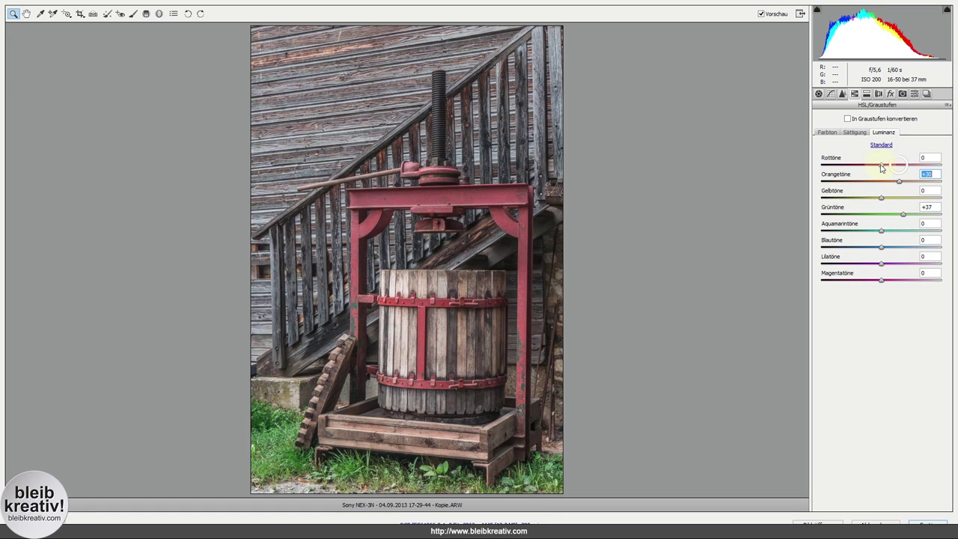
left_click_drag(881, 166, 899, 168)
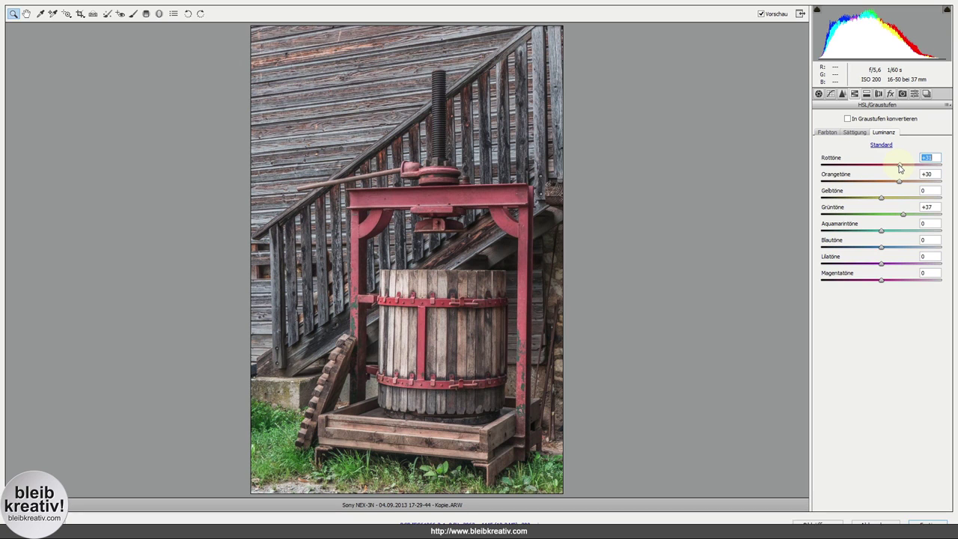
left_click(761, 15)
left_click(762, 15)
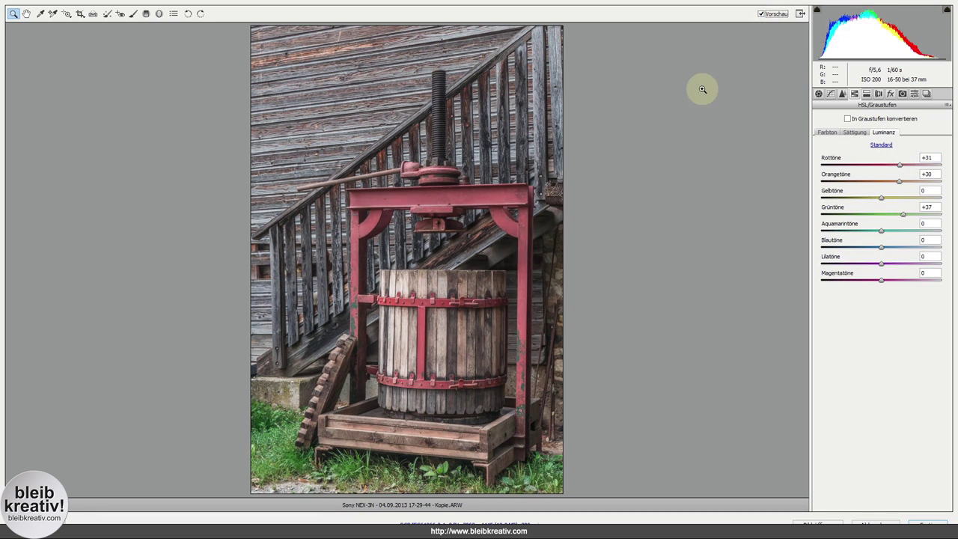
left_click(819, 94)
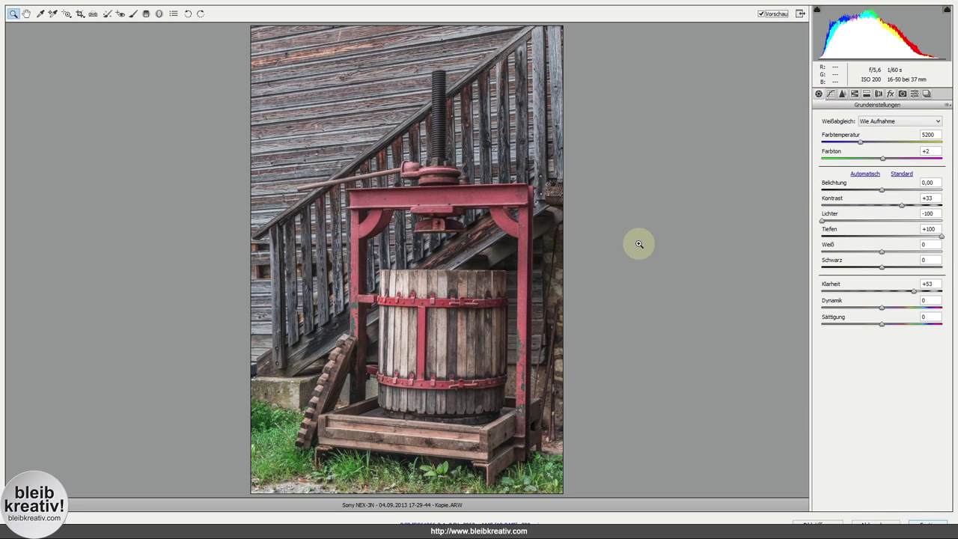
Open the image in Photoshop, fit it on screen, and duplicate the Hintergrund layer.
left_click(820, 523)
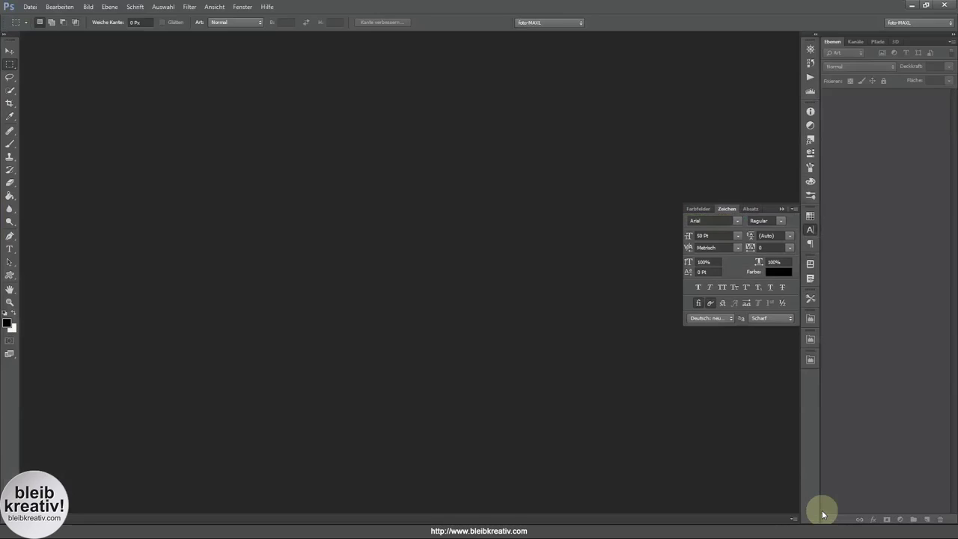
key("ctrl+0")
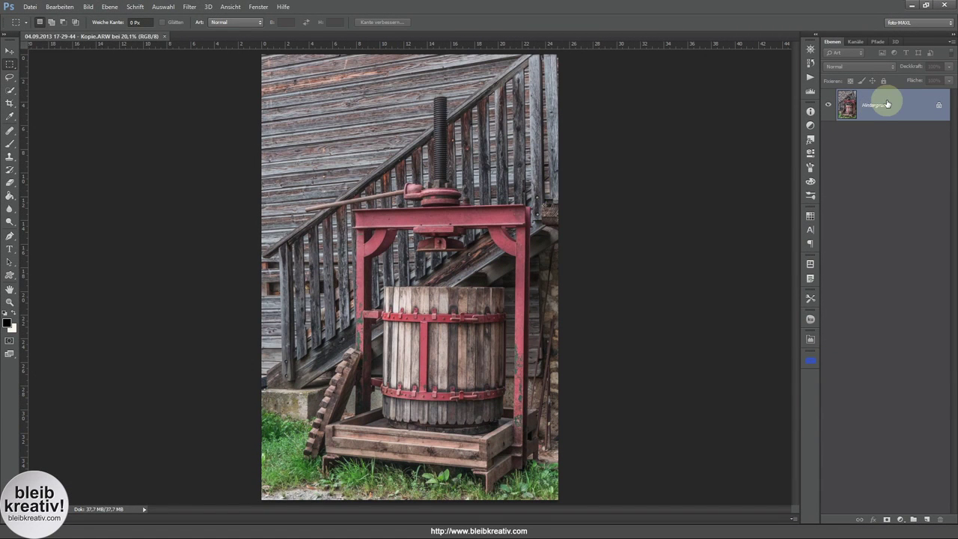
mouse_move(887, 104)
left_mouse_down()
mouse_move(877, 108)
mouse_move(886, 108)
mouse_move(881, 123)
left_mouse_up()
key("ctrl+j")
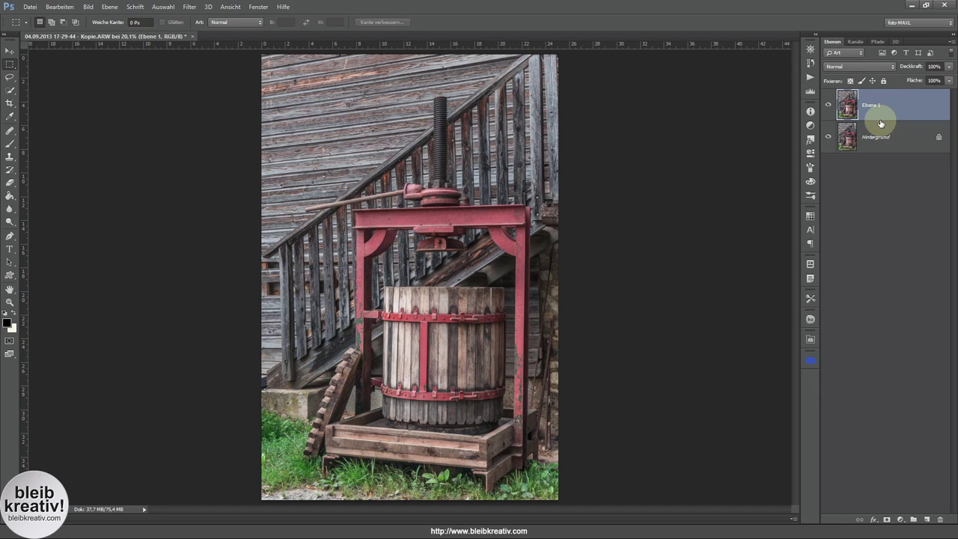
key("ctrl+z")
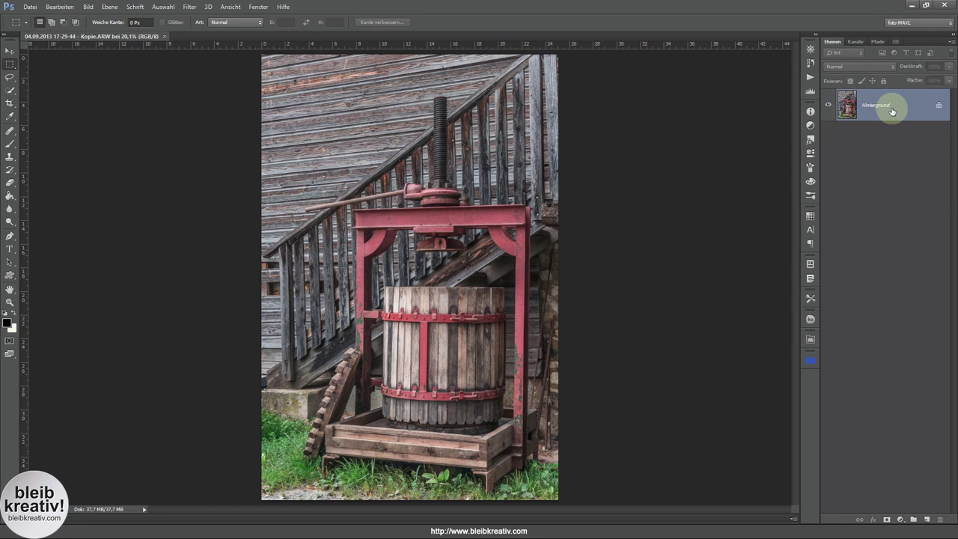
mouse_move(891, 111)
left_mouse_down()
mouse_move(901, 427)
mouse_move(926, 519)
left_mouse_up()
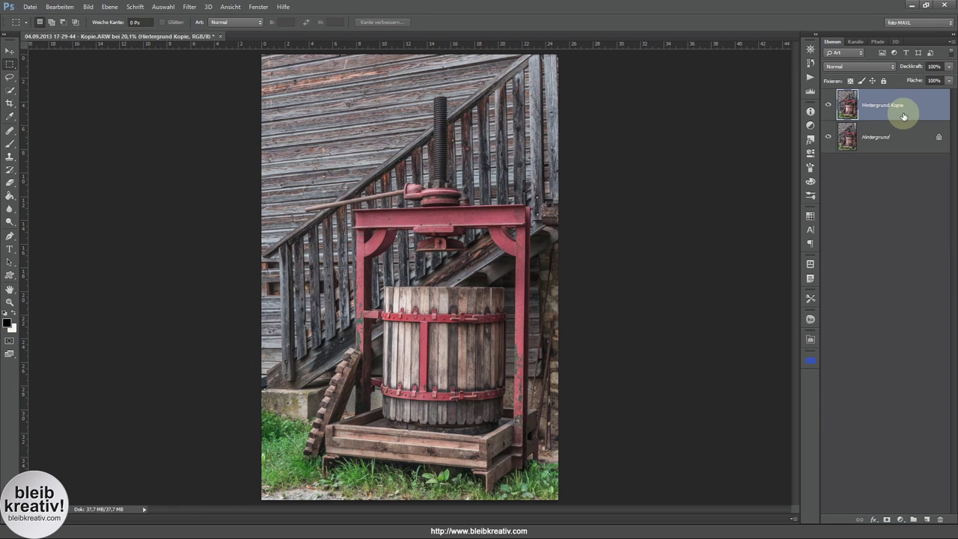
Rename the duplicate layer to 'Retusche und HDR' and view at 100%.
double_click(902, 113)
type("Ra")
type("tusche u")
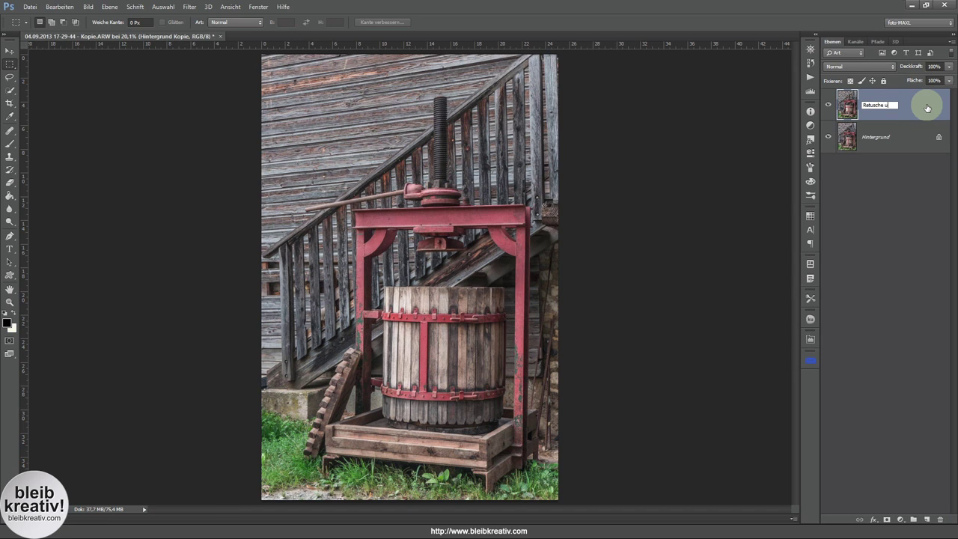
type("nd HDR")
key("Return")
key("ctrl+1")
With Clone Stamp, sample the stone ledge and stamp texture along its left edge.
mouse_move(135, 389)
left_mouse_down()
mouse_move(311, 223)
mouse_move(481, 176)
left_mouse_up()
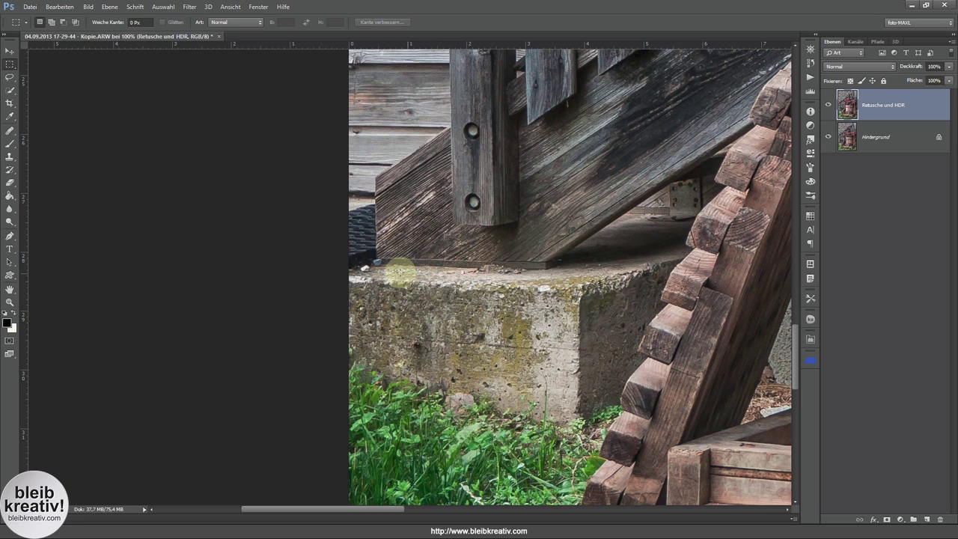
key("j")
right_click(407, 267, "alt")
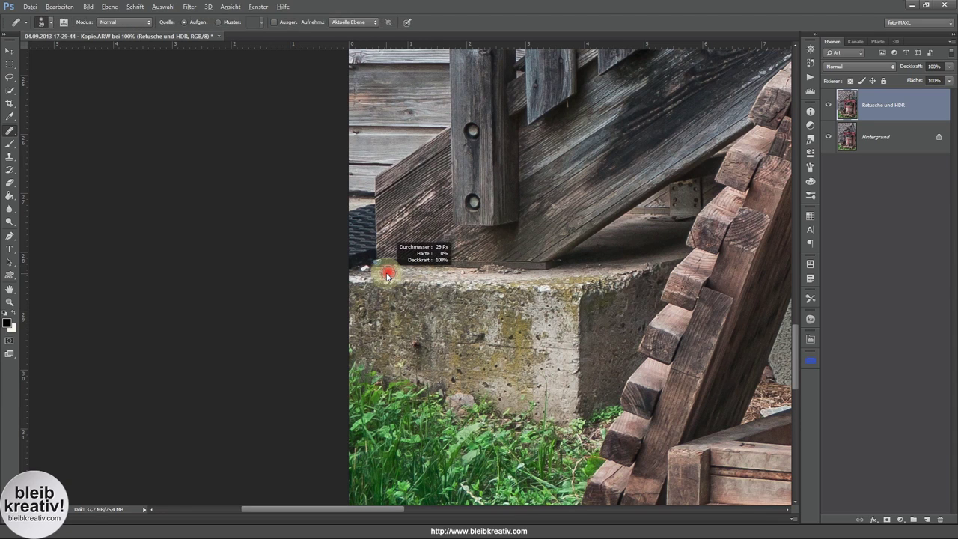
key("s")
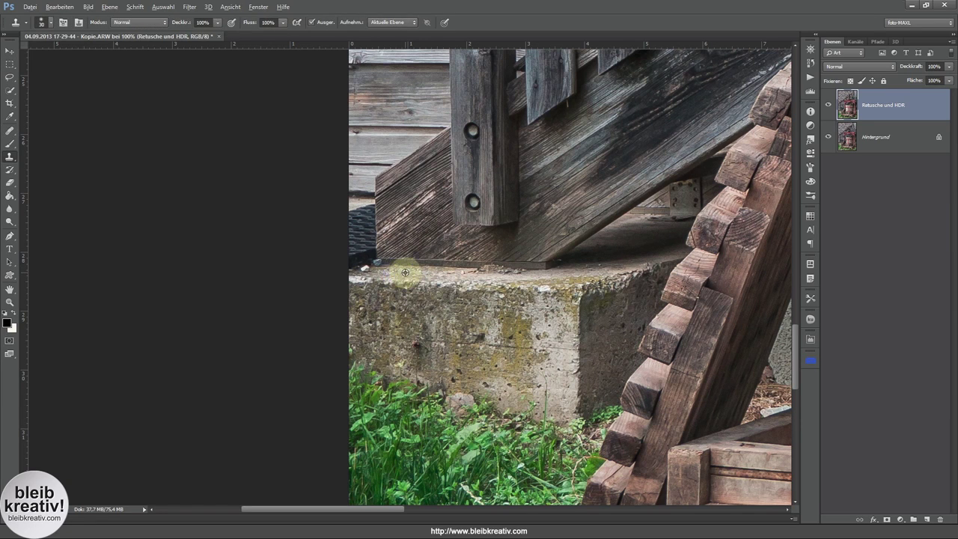
left_click(405, 272, "alt")
left_click(425, 264)
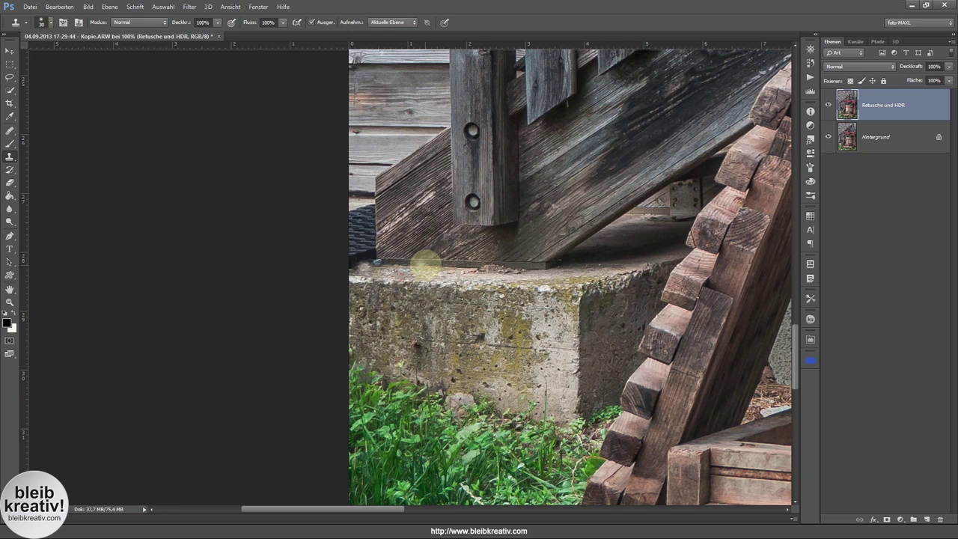
left_click(380, 264)
left_click(378, 262)
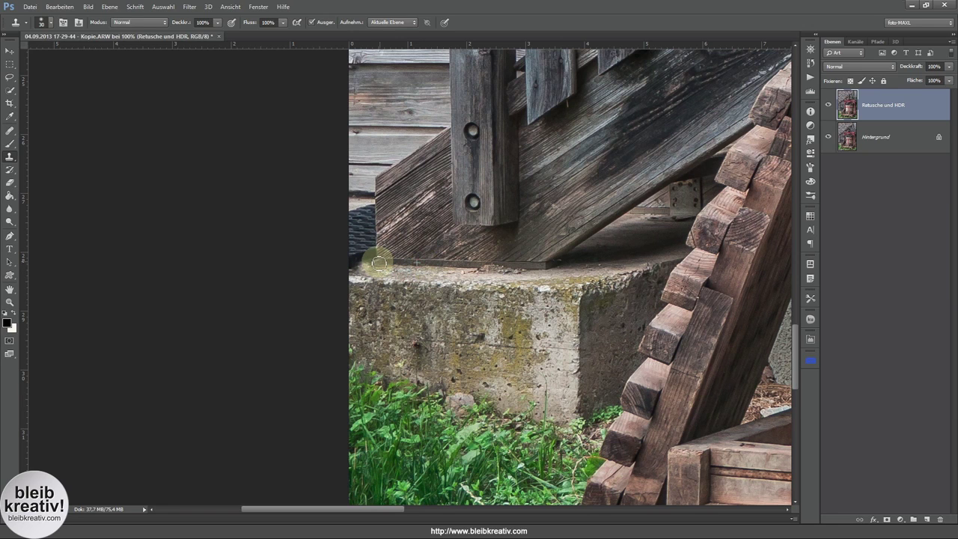
left_click(354, 262)
left_click(401, 270)
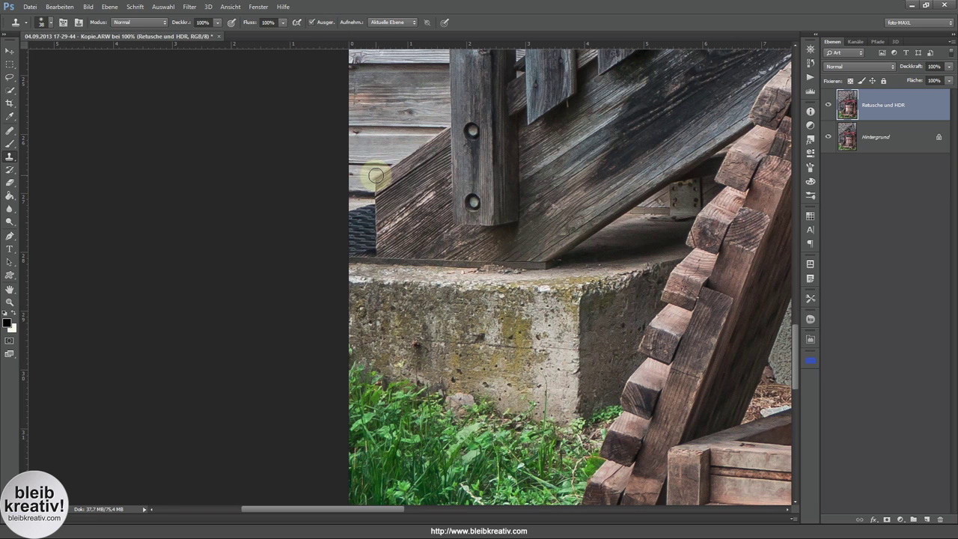
Paint wood texture over the dark strip on the left-edge boards.
mouse_move(369, 181)
left_mouse_down()
mouse_move(380, 204)
mouse_move(374, 255)
left_mouse_up()
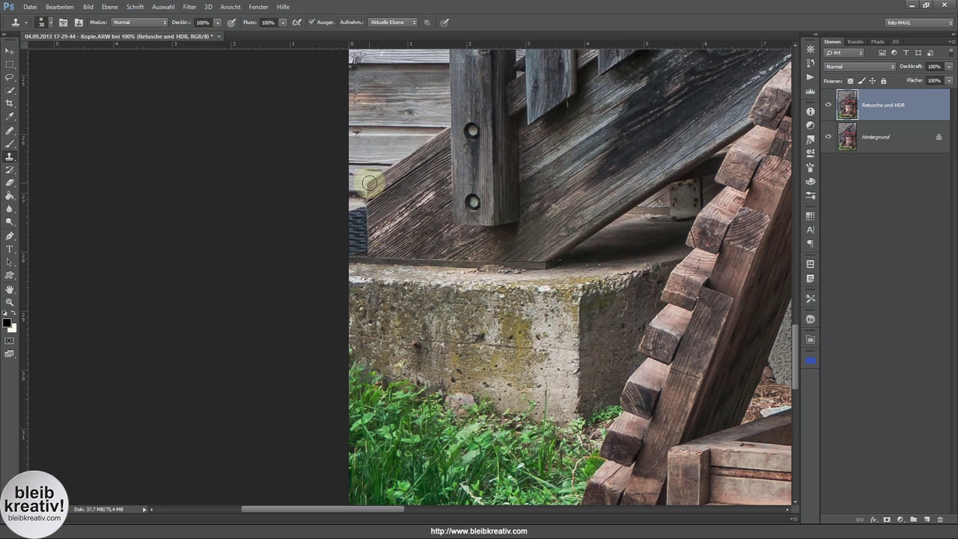
left_click_drag(369, 183, 363, 250)
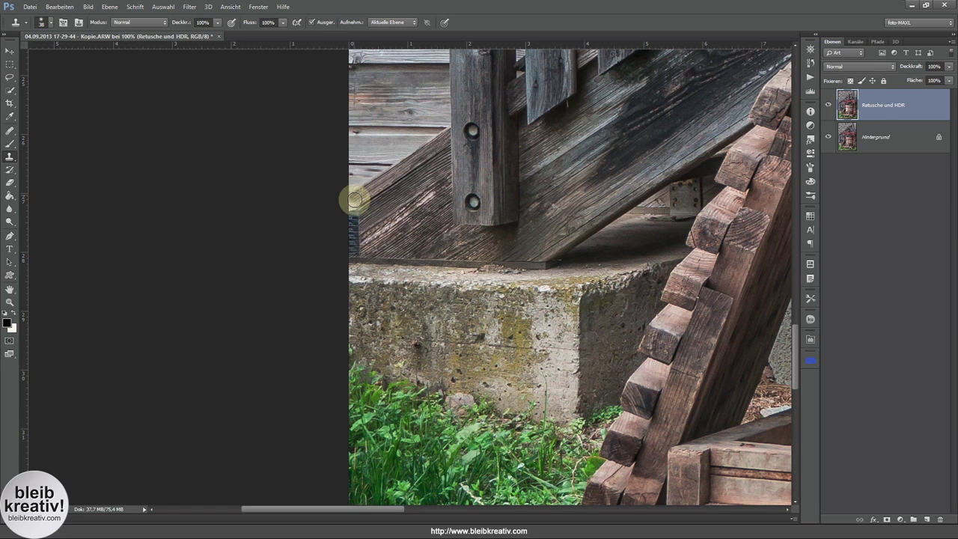
left_click_drag(354, 199, 356, 232)
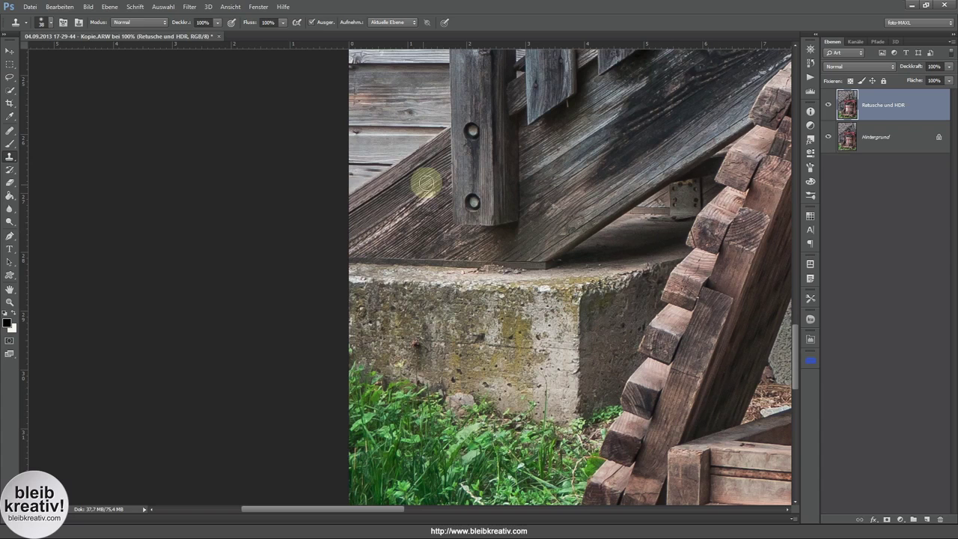
left_click(434, 263, "alt")
Clone ground texture over the dark object beside the rusty rods, then fit the photo.
left_click_drag(388, 262, 357, 262)
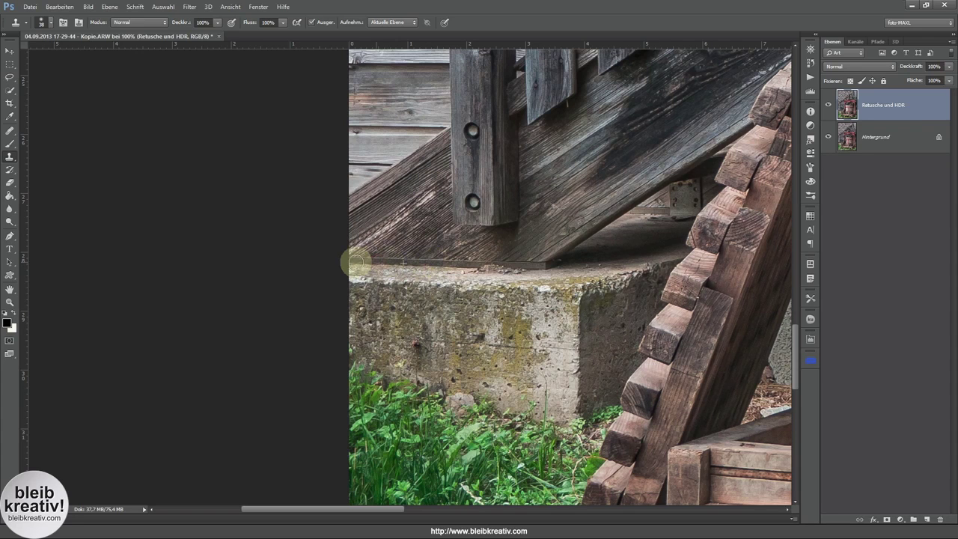
mouse_move(470, 181)
left_mouse_down()
mouse_move(428, 293)
mouse_move(399, 324)
mouse_move(370, 193)
mouse_move(502, 170)
left_mouse_up()
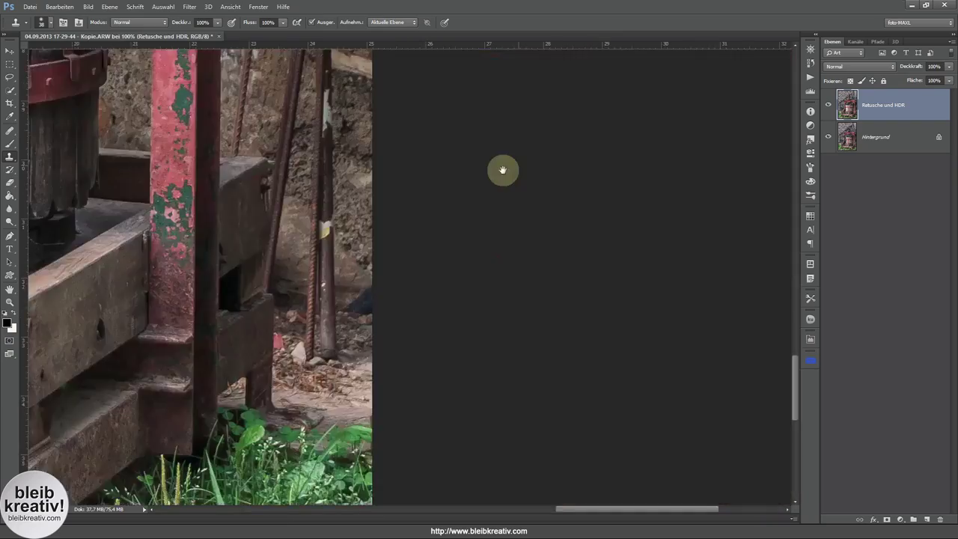
left_click_drag(372, 309, 449, 260)
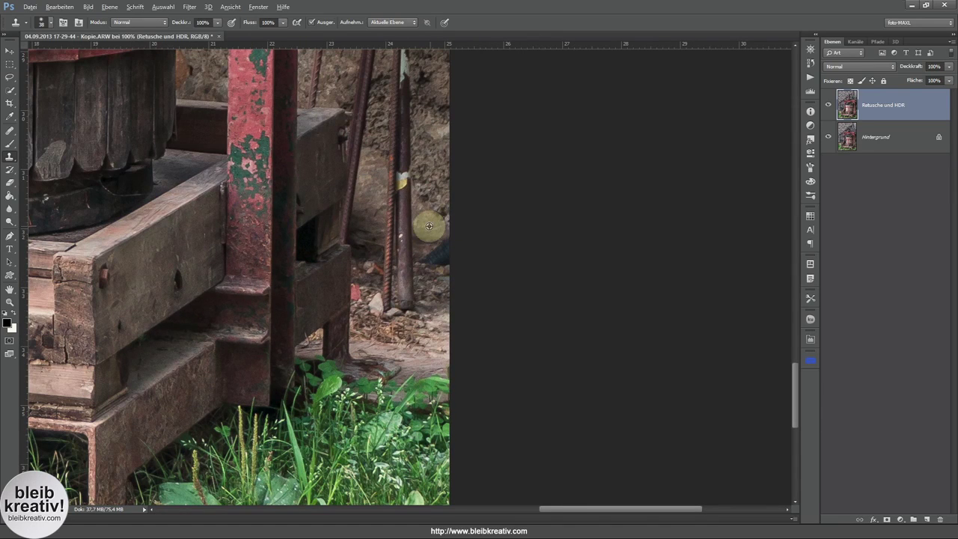
left_click(417, 239, "alt")
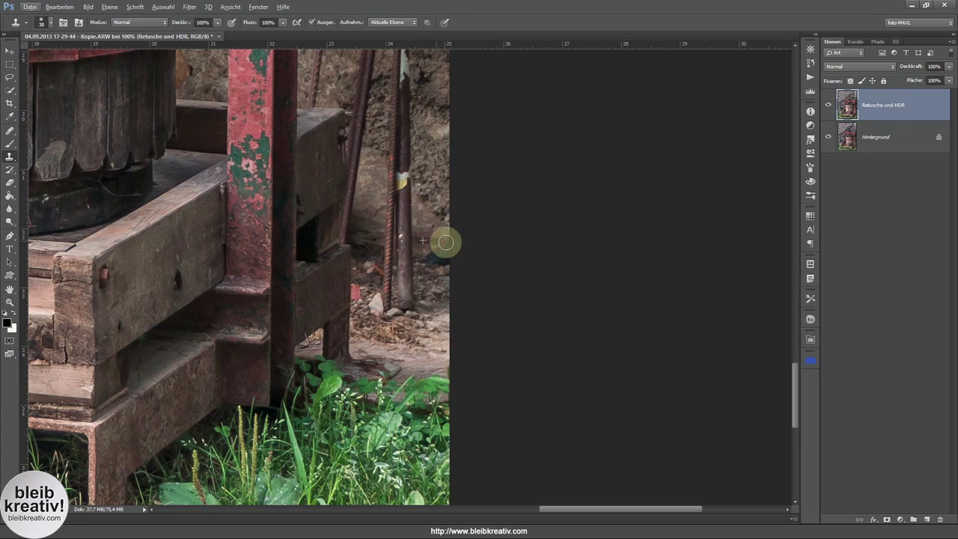
mouse_move(445, 242)
left_mouse_down()
mouse_move(433, 250)
mouse_move(442, 263)
mouse_move(432, 248)
mouse_move(464, 287)
mouse_move(604, 189)
left_mouse_up()
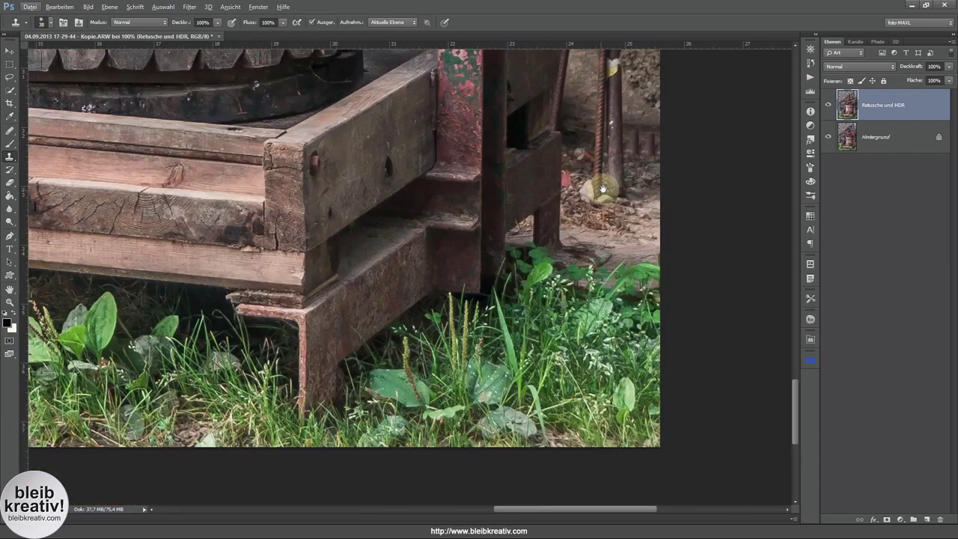
mouse_move(126, 330)
left_mouse_down()
mouse_move(366, 262)
mouse_move(468, 258)
mouse_move(520, 233)
mouse_move(454, 263)
mouse_move(493, 344)
left_mouse_up()
key("ctrl+r")
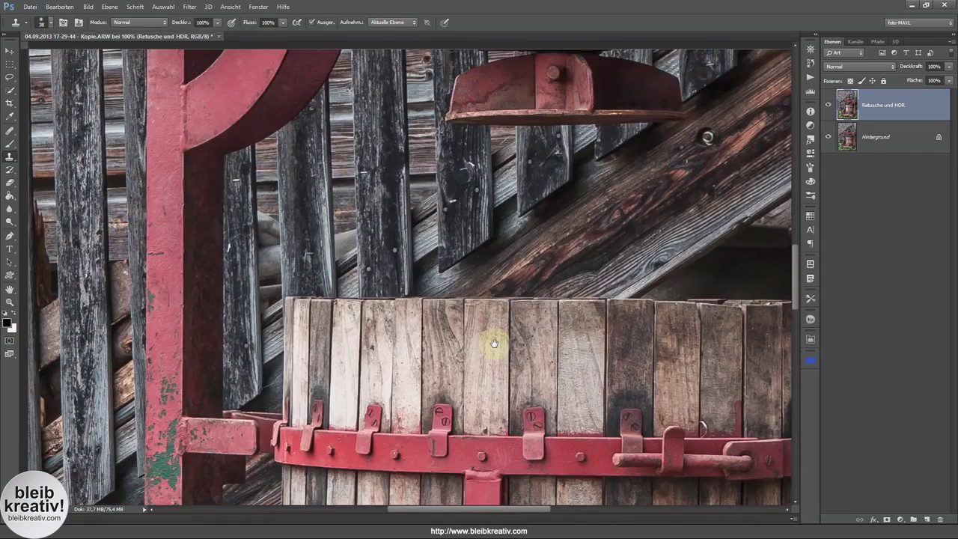
key("ctrl+0")
Compare the Retusche und HDR layer, convert it to a smart object, and open its .psb contents.
left_click(828, 106)
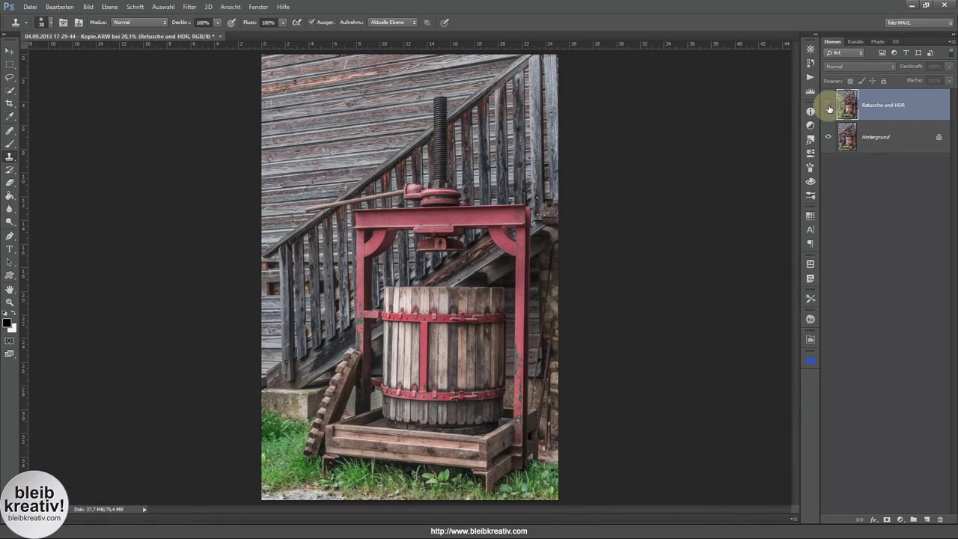
left_click(828, 107)
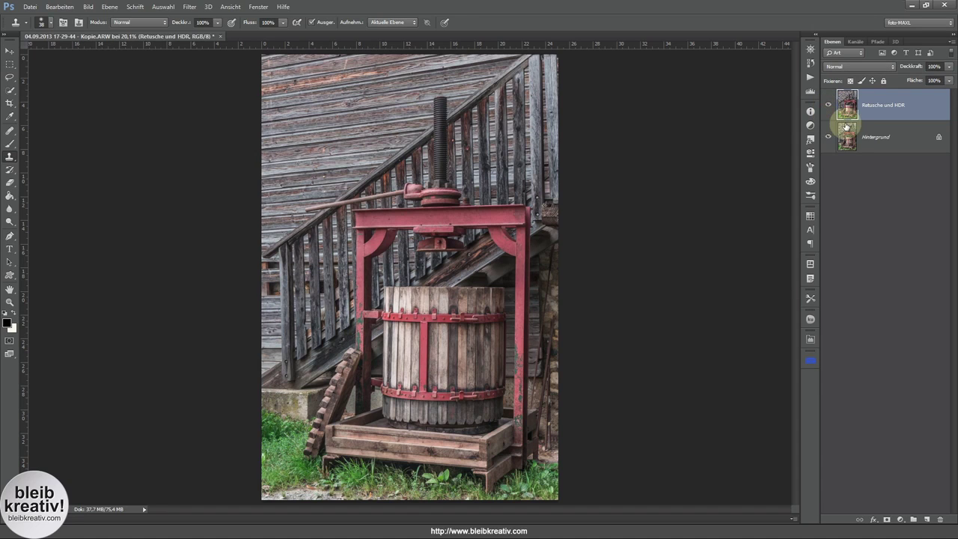
right_click(917, 105)
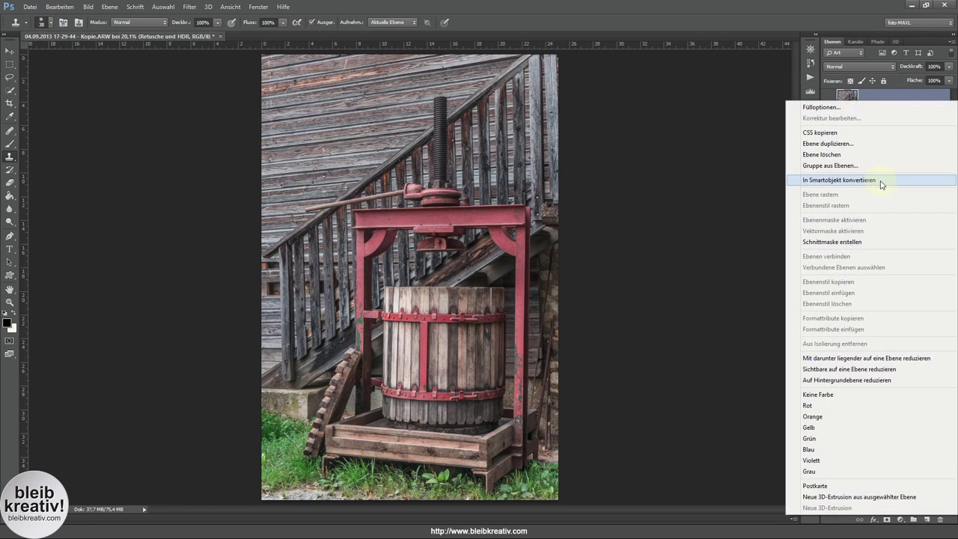
left_click(881, 183)
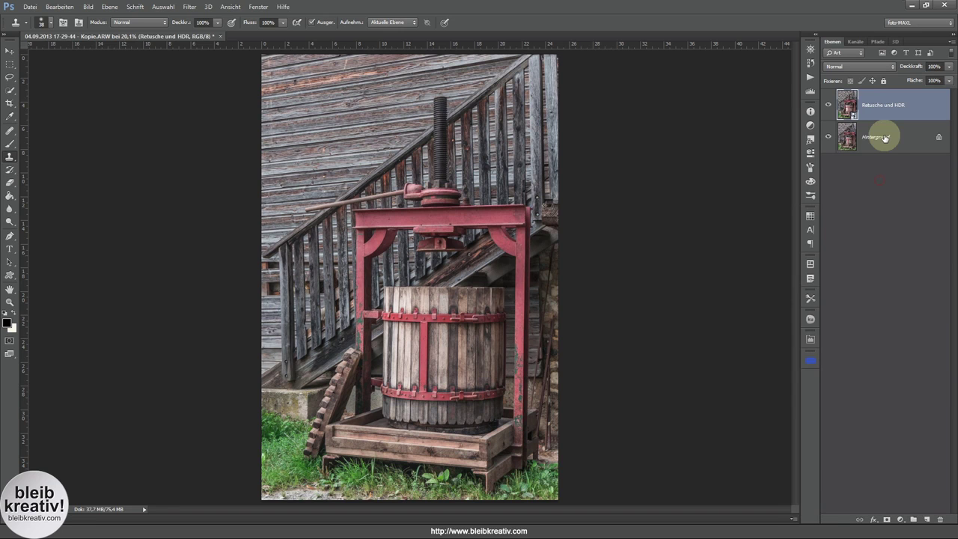
double_click(844, 106)
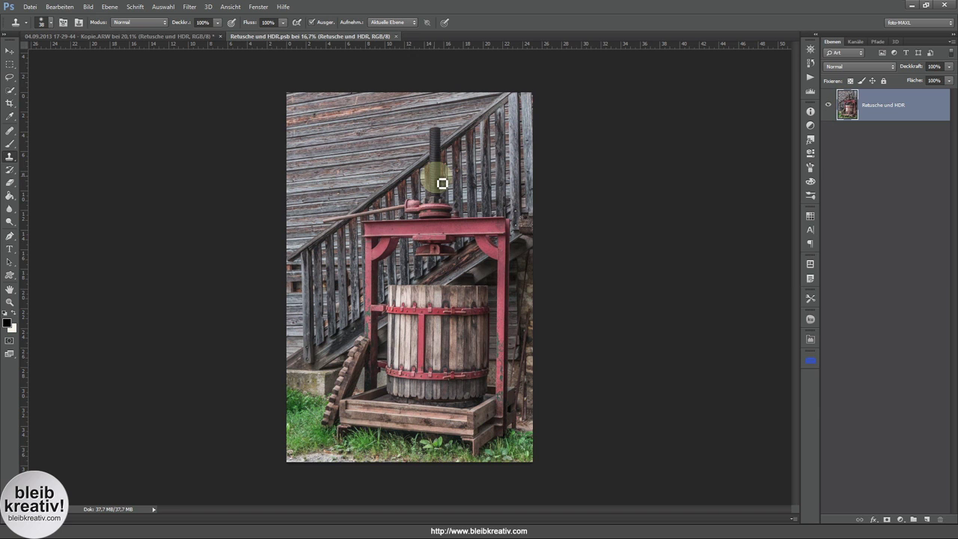
Flatten and apply HDR Toning with Radius 88 px, Stärke 0.52, Detail +30 and Sättigung +20.
left_click(88, 7)
mouse_move(112, 32)
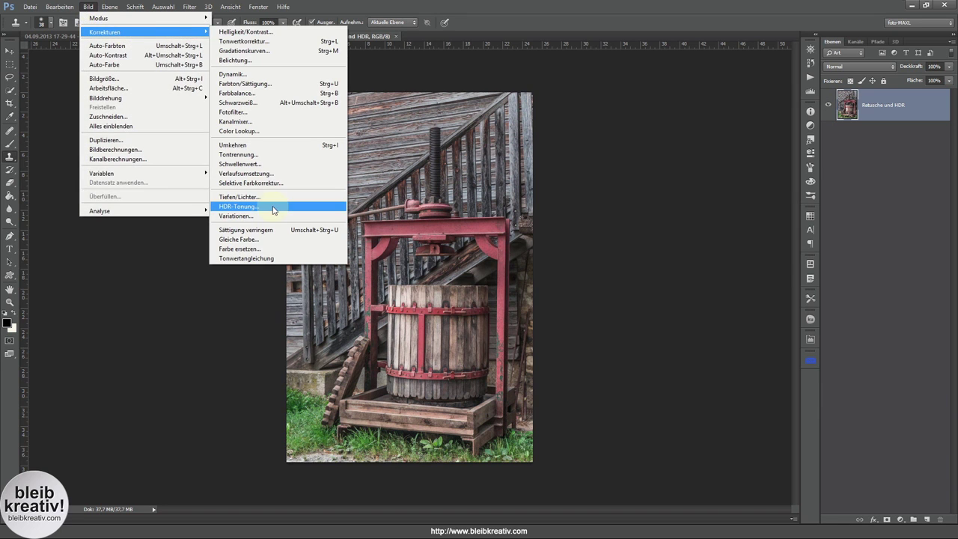
left_click(274, 207)
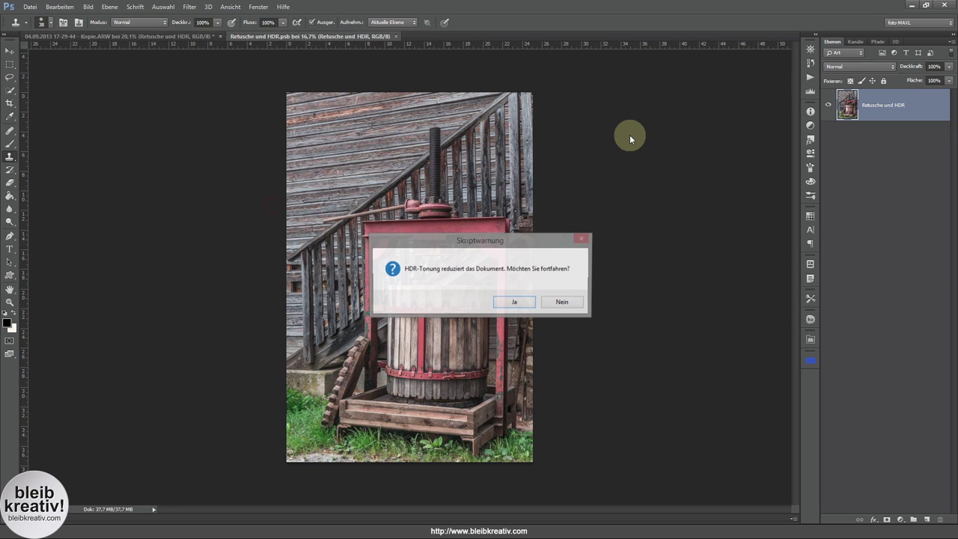
left_click(524, 305)
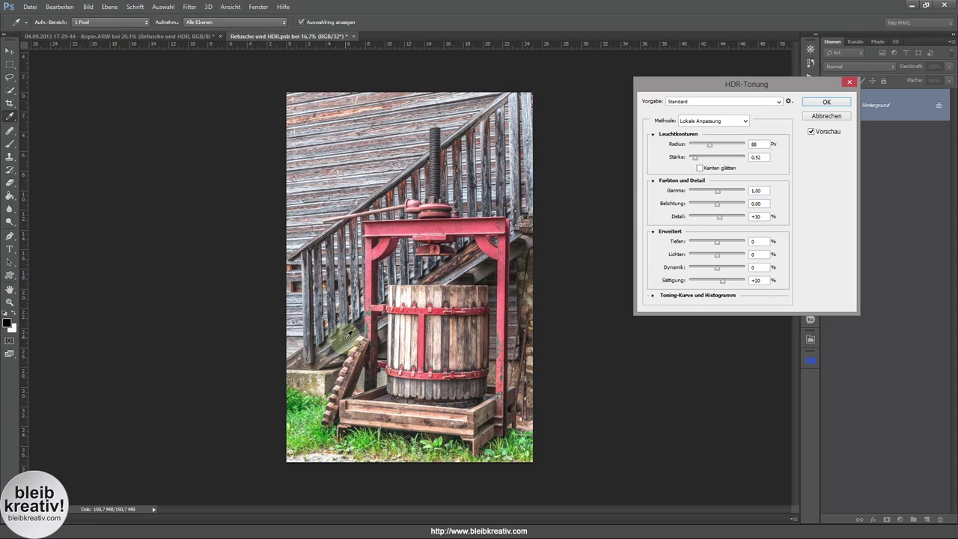
left_click(826, 105)
key("s")
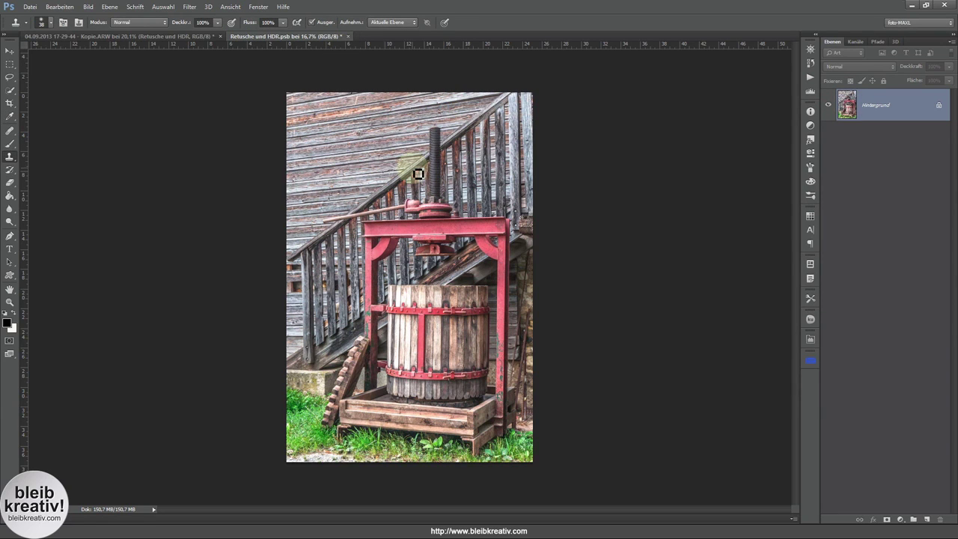
Save and close the HDR-toned .psb, then toggle the Retusche und HDR layer to compare.
left_click(349, 37)
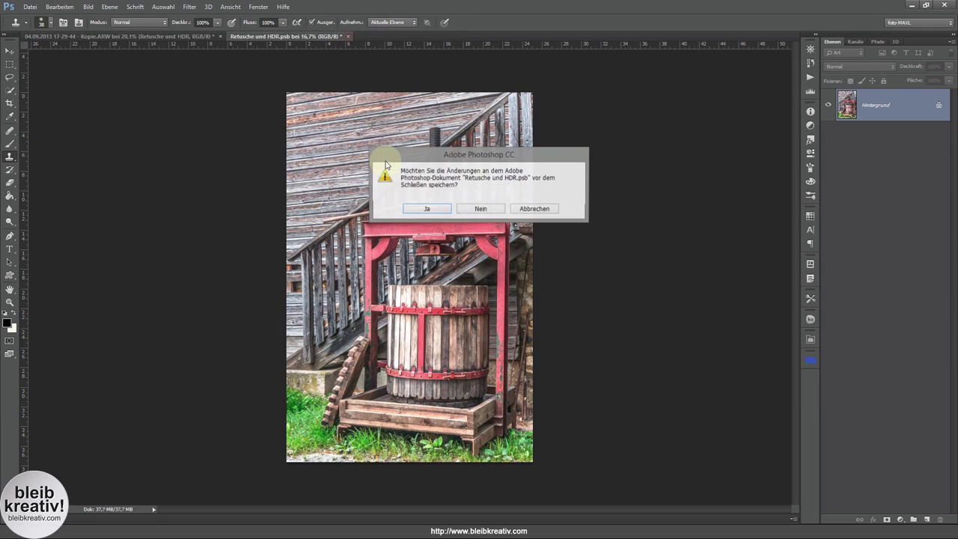
left_click(429, 209)
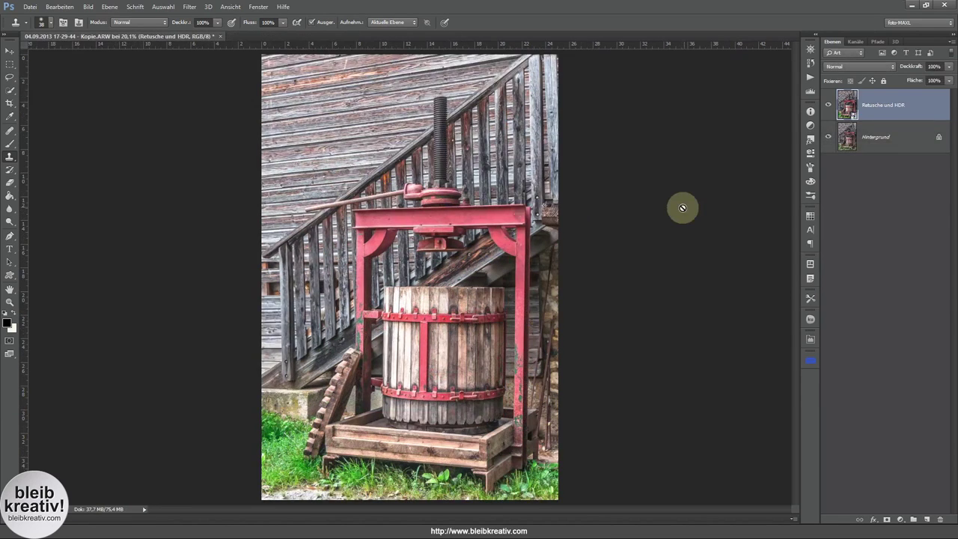
left_click(828, 139, "alt")
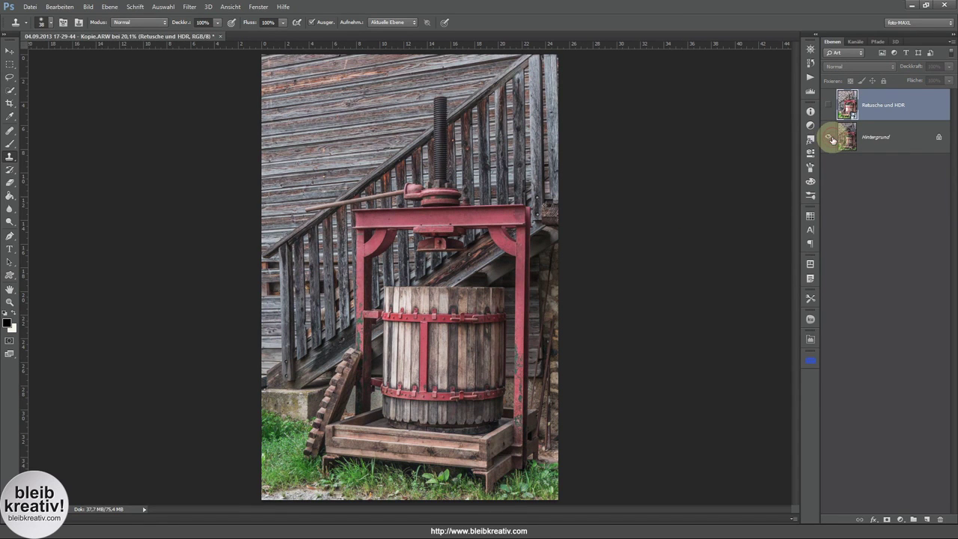
left_click(829, 138, "alt")
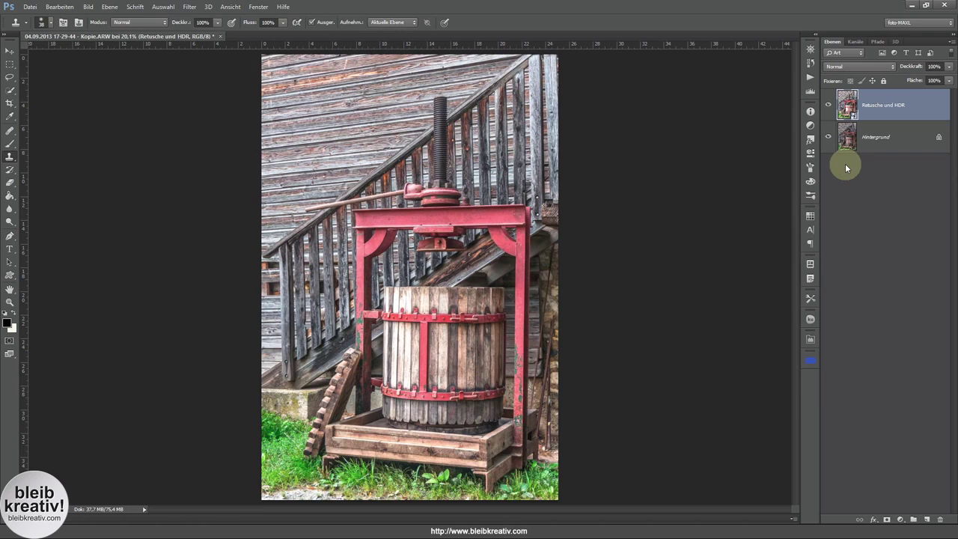